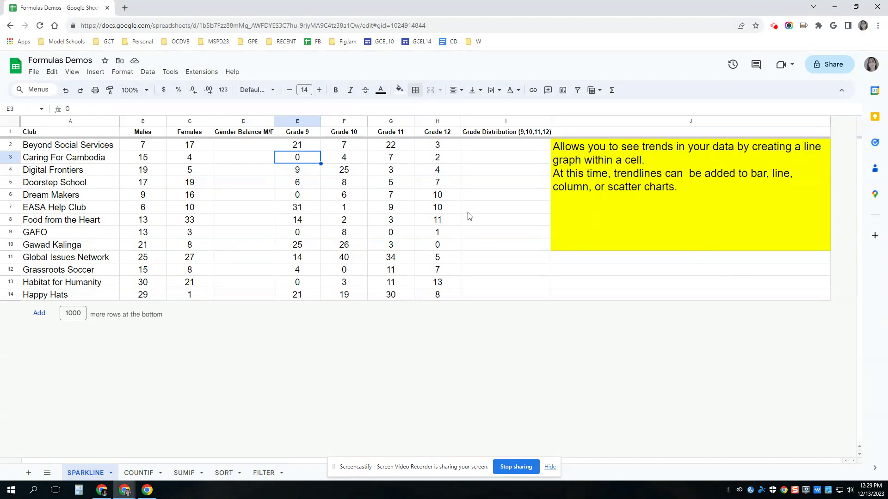
Enter =sparkline(E2:H2) in I2 to chart the Grade 9–12 counts as a line.
left_click(478, 147)
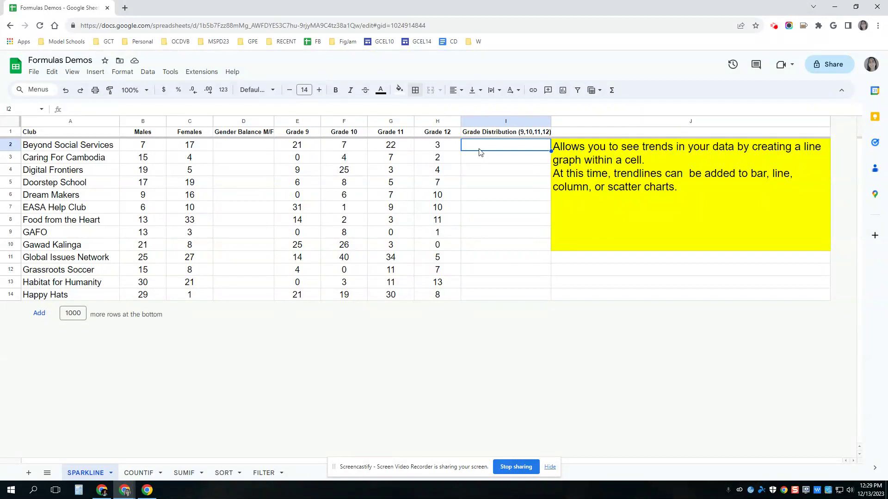
type("=spark")
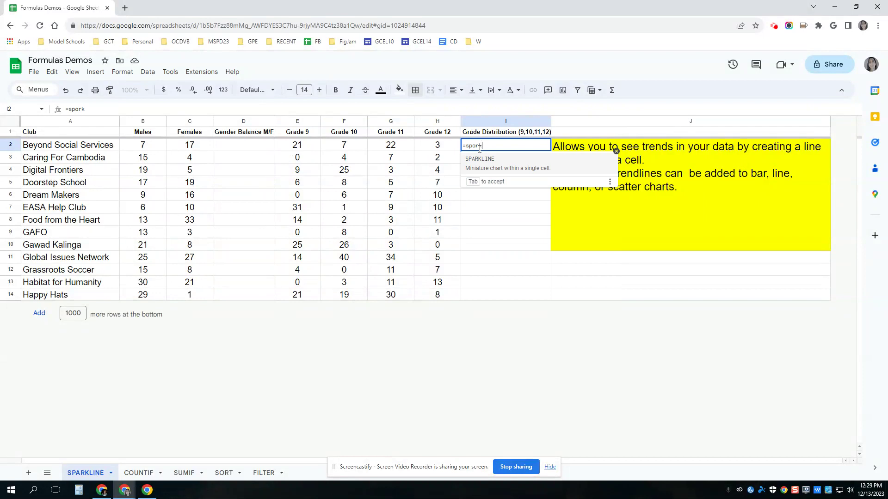
type("line(")
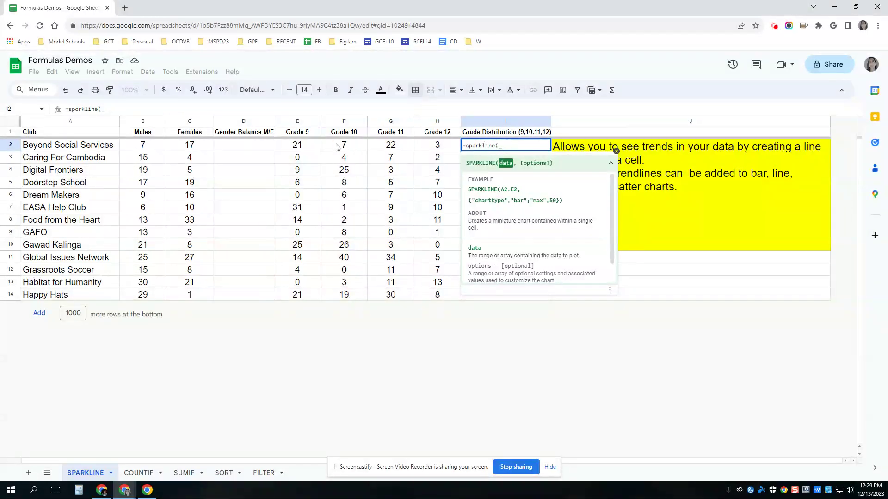
left_click_drag(295, 147, 426, 146)
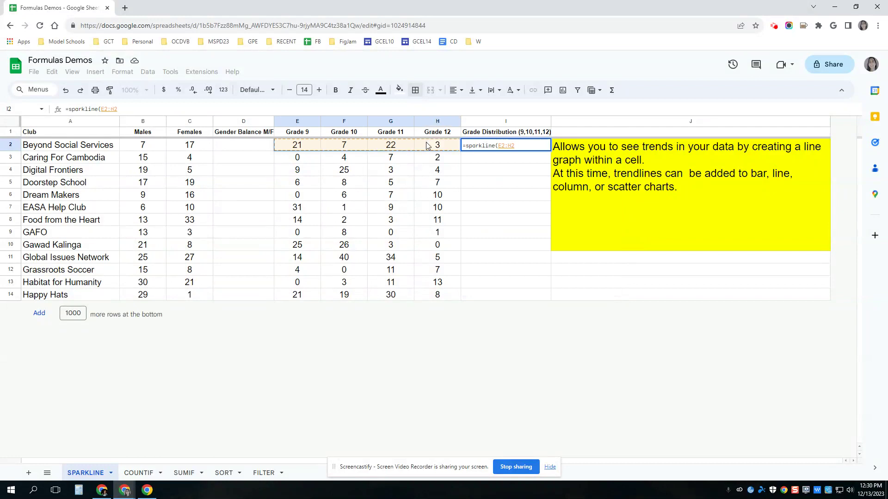
type(")")
key("Return")
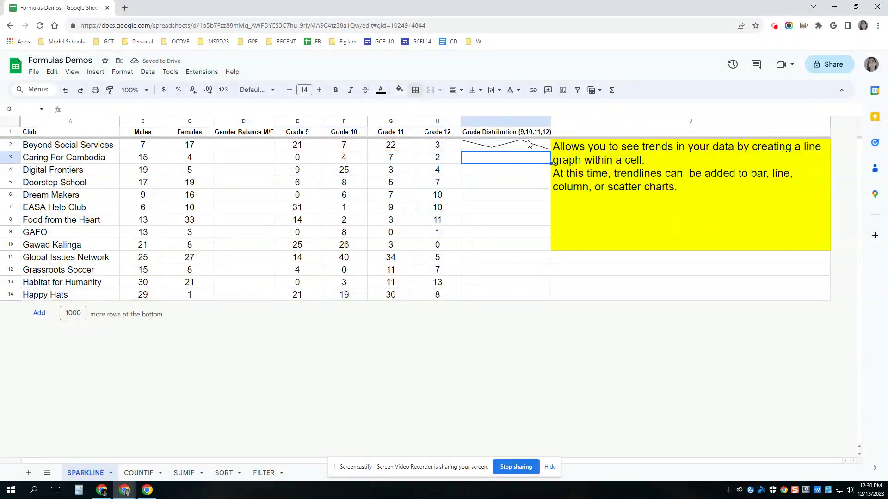
Copy the I2 sparkline down through I14 and check the Dream Makers row.
left_click(547, 147)
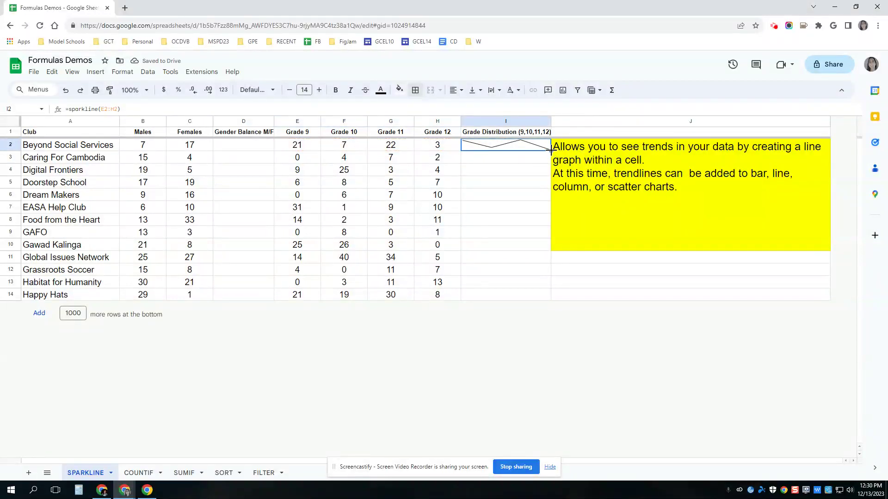
left_click_drag(551, 151, 549, 294)
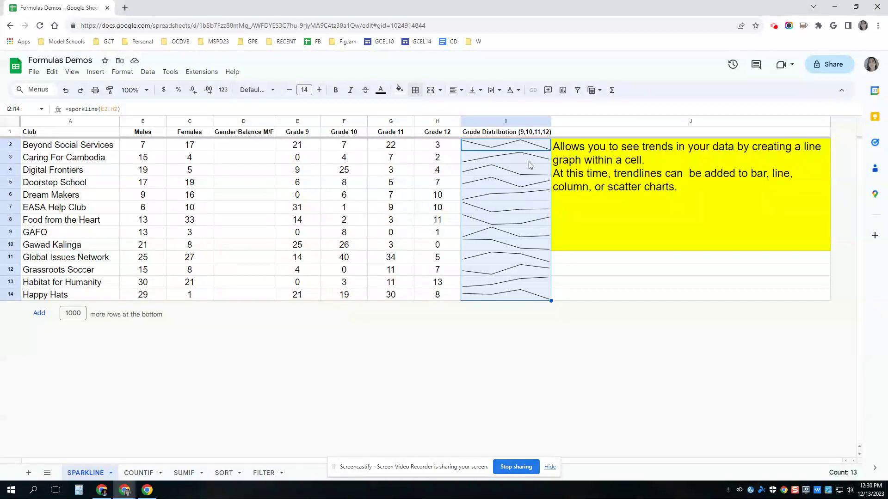
left_click(503, 199)
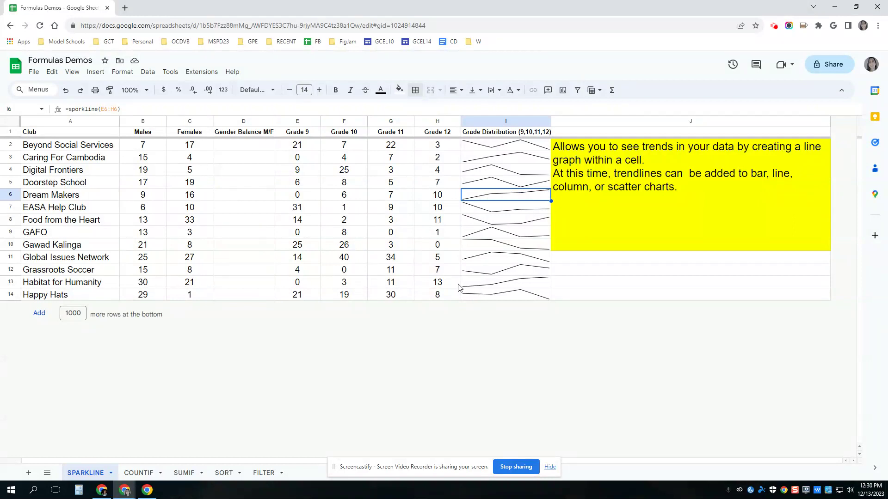
Enter =sparkline(B2:C2, {"charttype","bar"}) in D2 for the Males and Females counts.
left_click(246, 146)
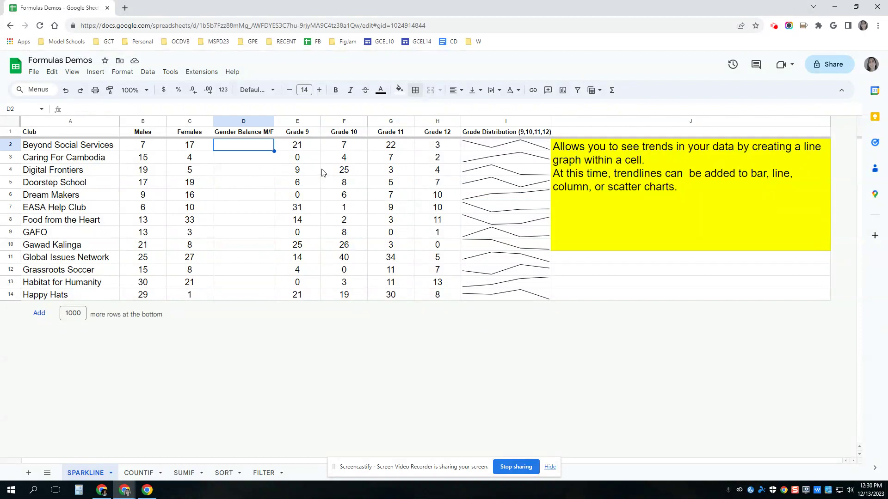
type("=")
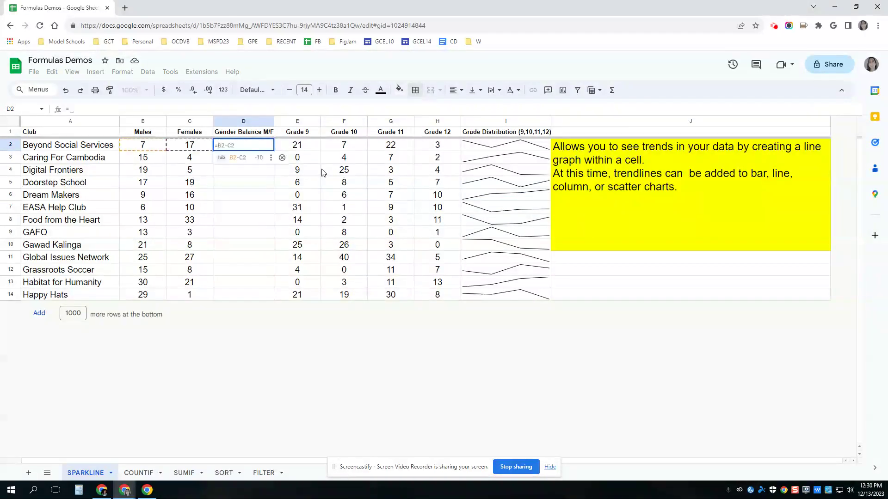
type("sparklin")
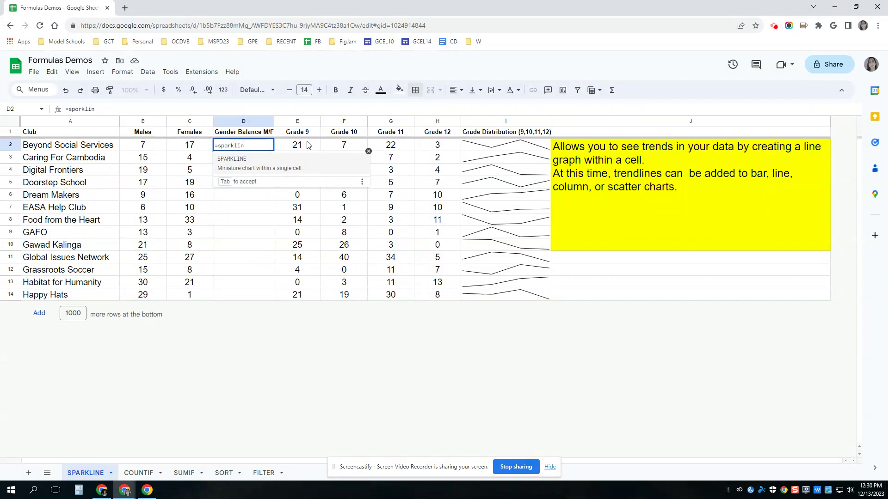
type("e(")
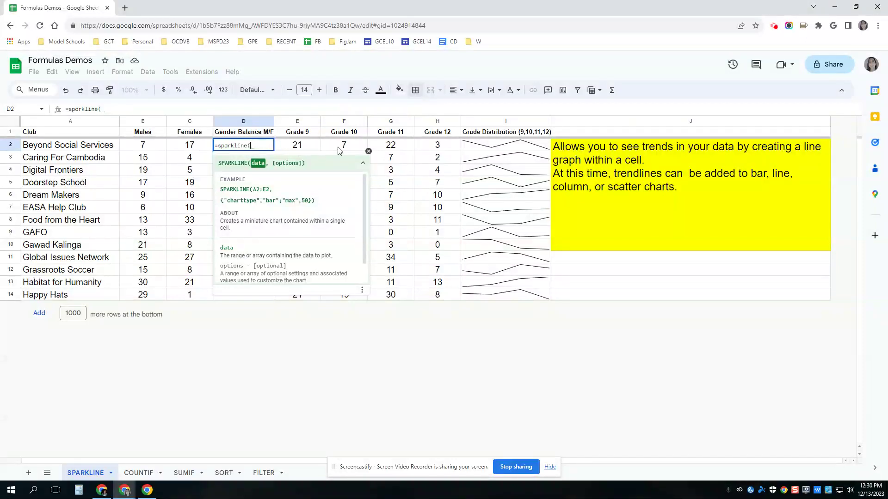
left_click_drag(147, 151, 176, 149)
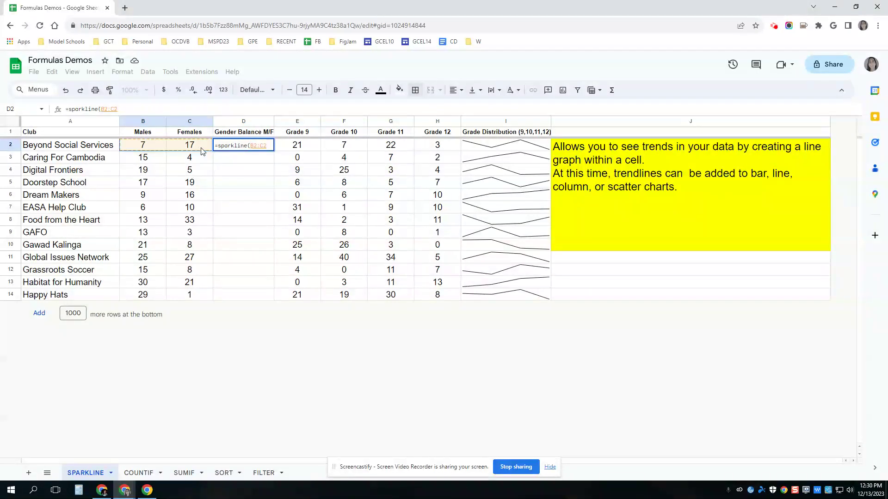
type(", {")
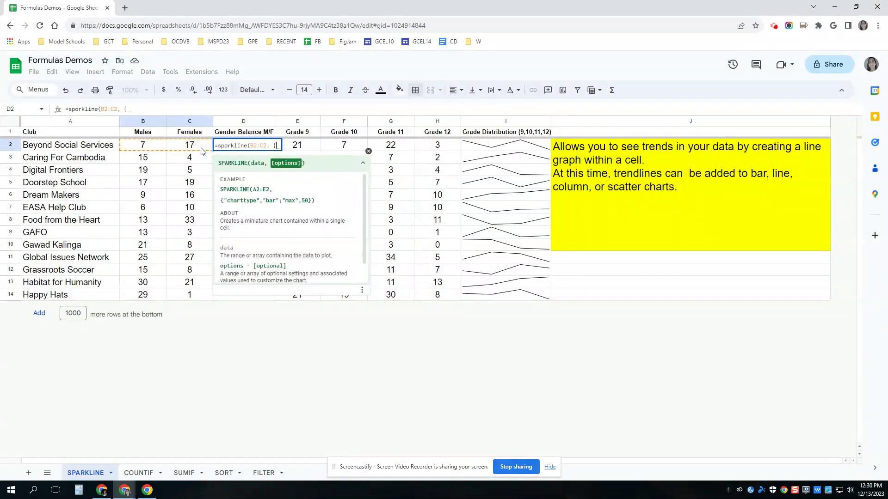
type("\"chart")
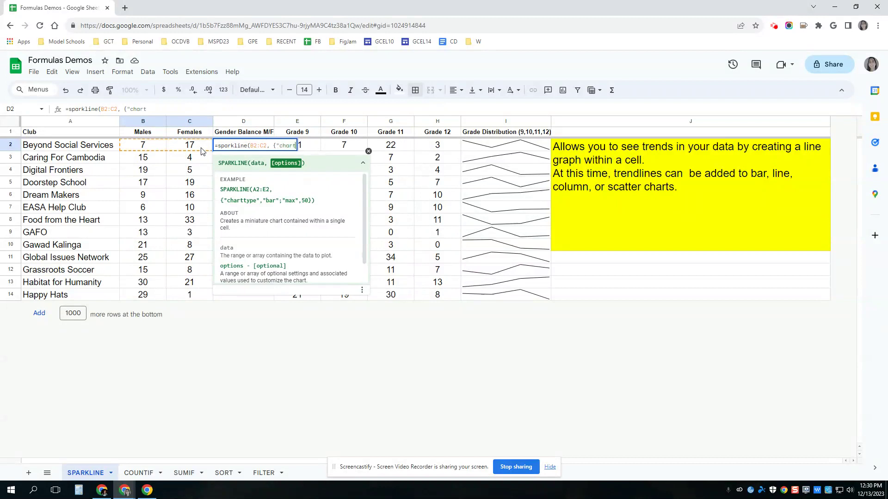
type("y")
key("BackSpace")
type("type\",")
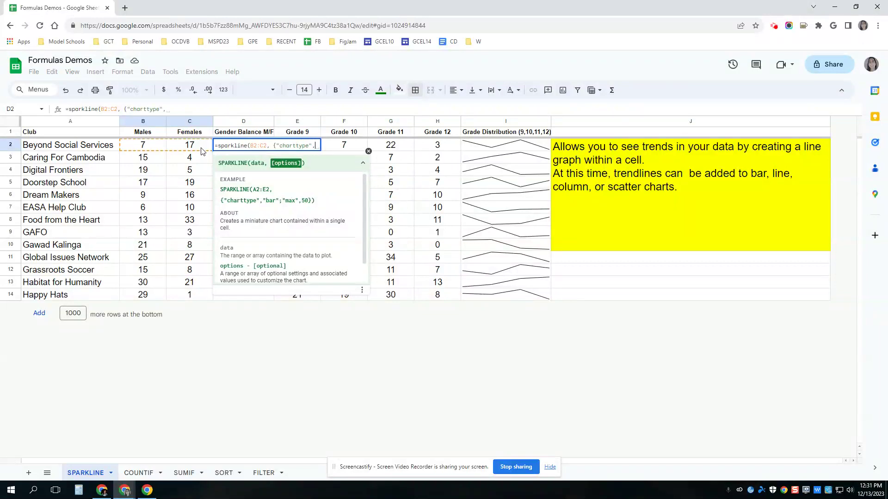
type("\"bar\"")
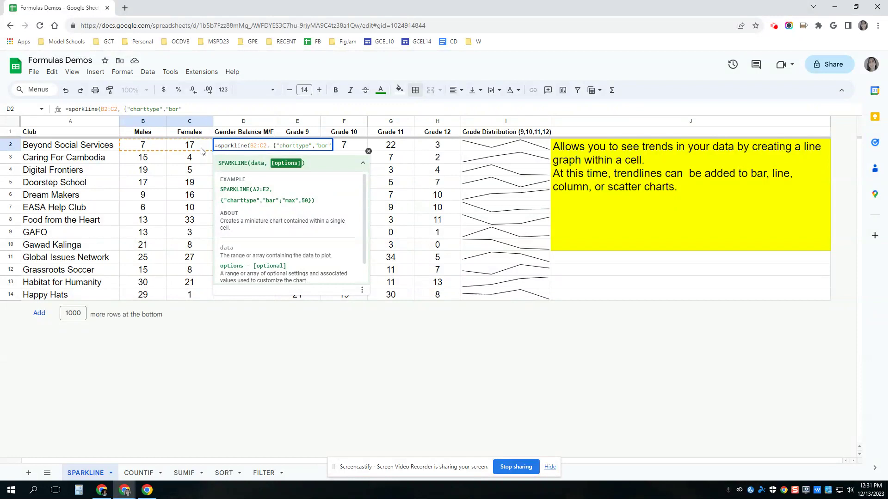
type("}")
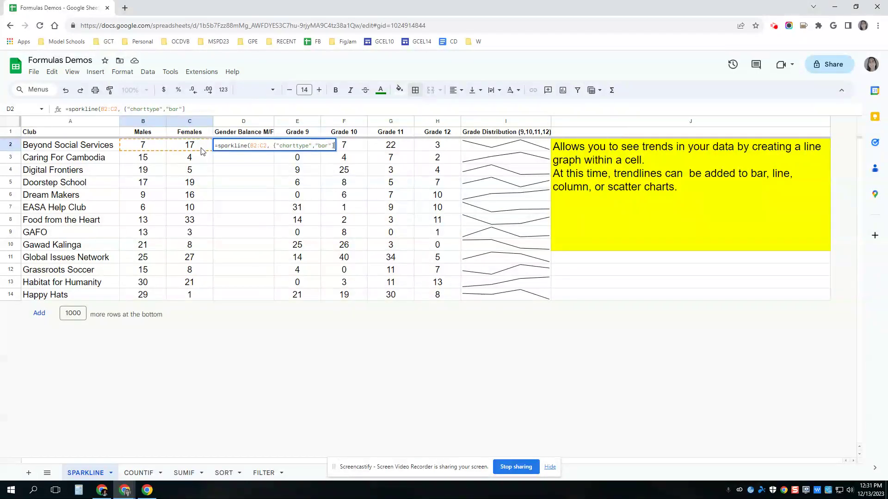
type(")")
key("Return")
Fix D2's parse error by removing the stray closing bracket from the formula.
left_click(237, 146)
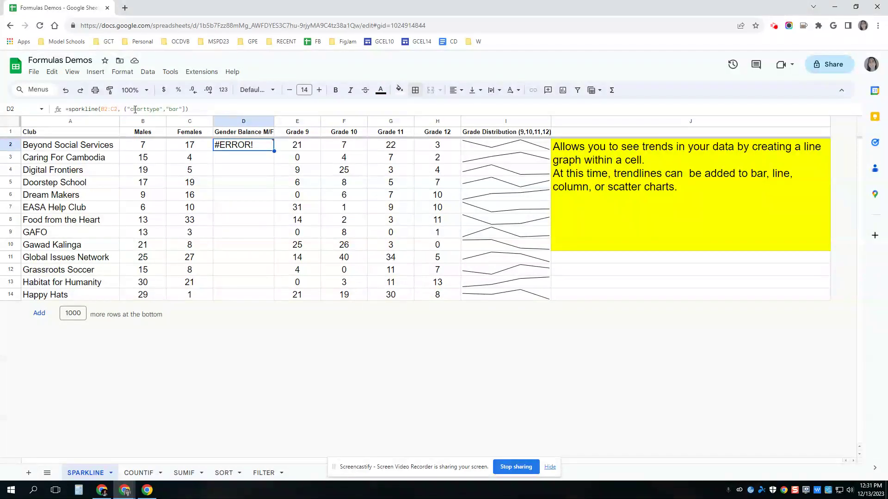
left_click(184, 109)
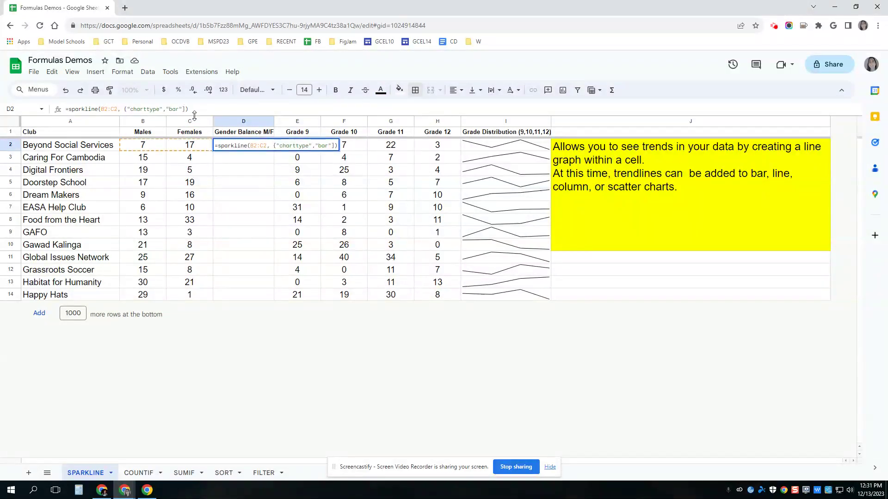
key("BackSpace")
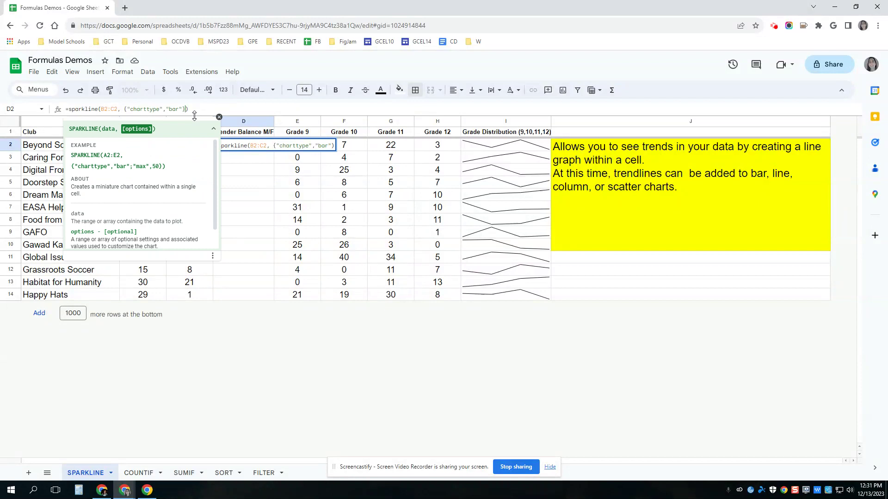
key("Return")
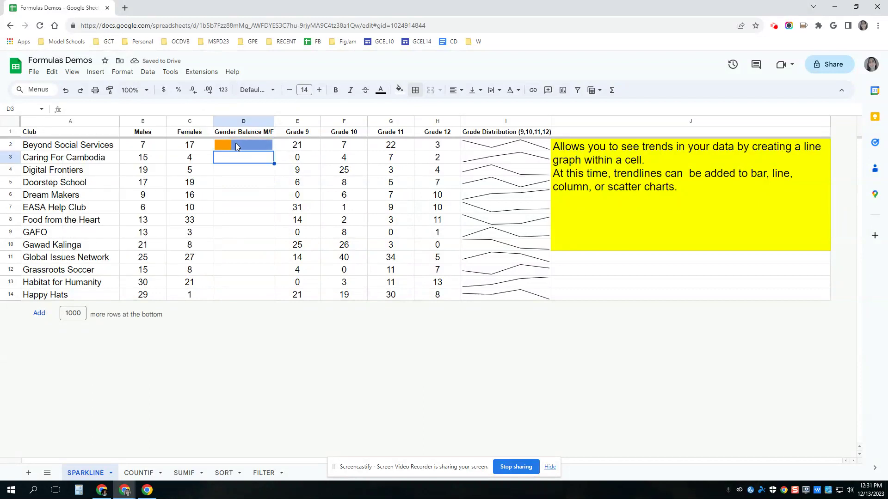
Copy the bar sparkline down to D14, then go to the COUNTIF sheet.
left_click(267, 147)
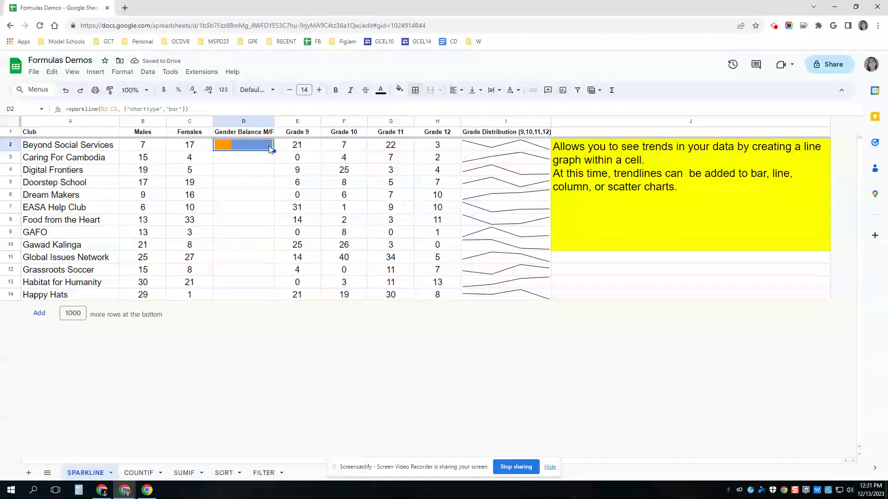
left_click_drag(271, 148, 259, 301)
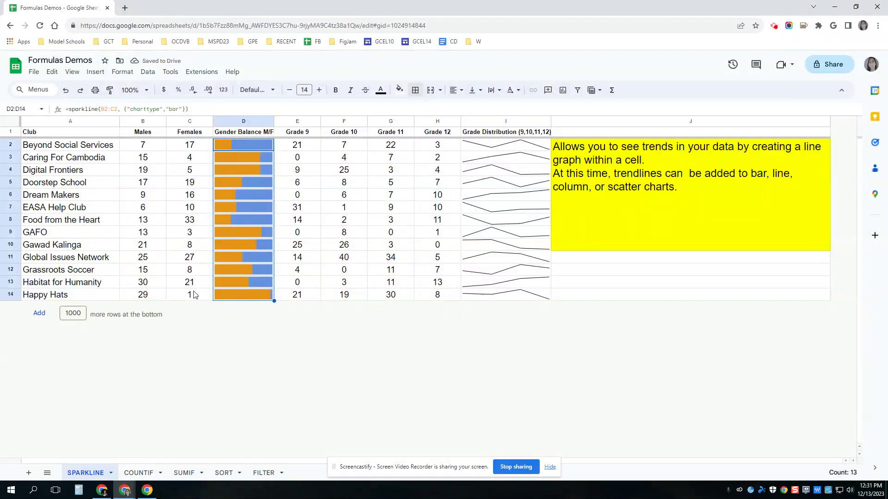
left_click(237, 296)
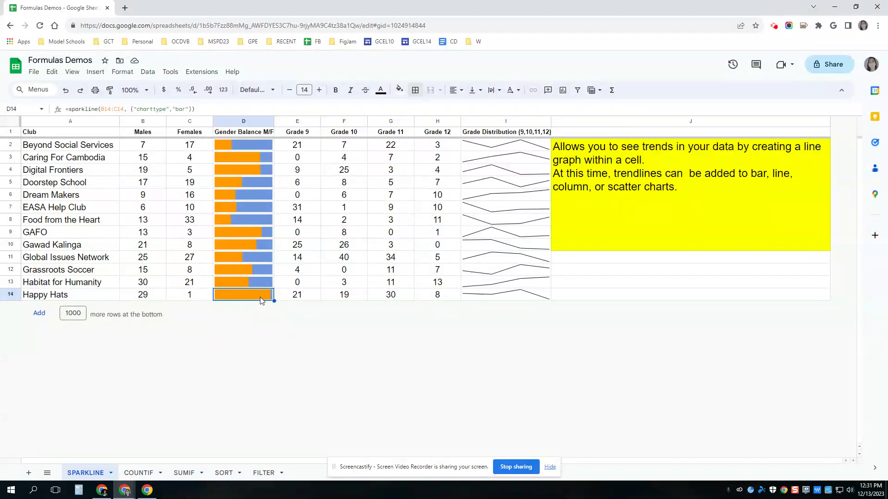
left_click(143, 476)
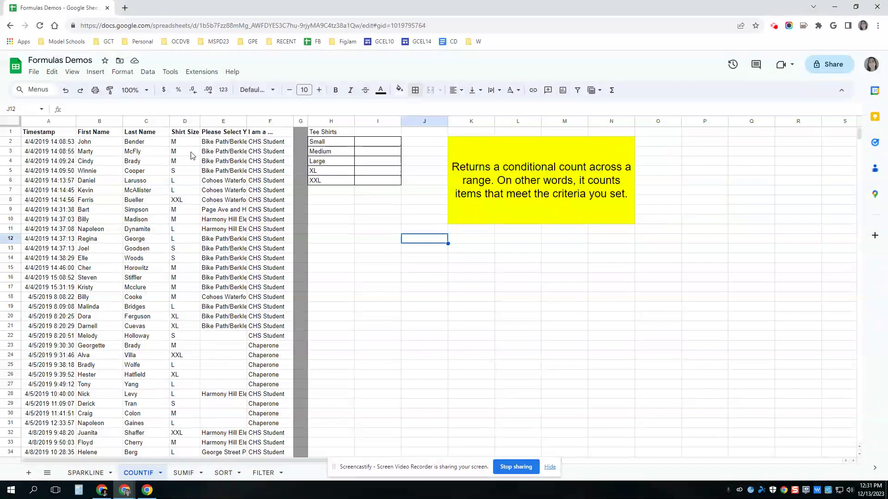
Look over the Shirt Size responses in column D, then select tally cell I2 beside Small.
left_click(175, 179)
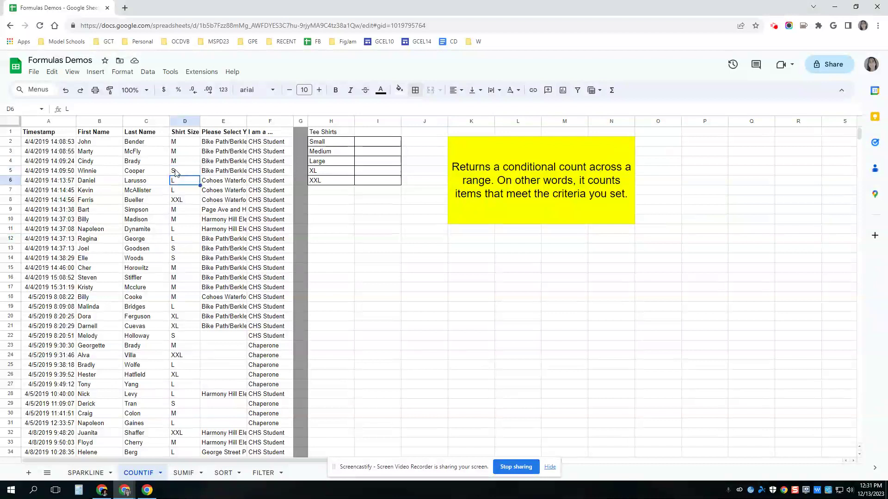
left_click(175, 172)
key("Down")
key("Down")
key("Down")
key("Down")
key("Down")
key("Down")
key("Down")
key("Down")
key("Down")
key("Down")
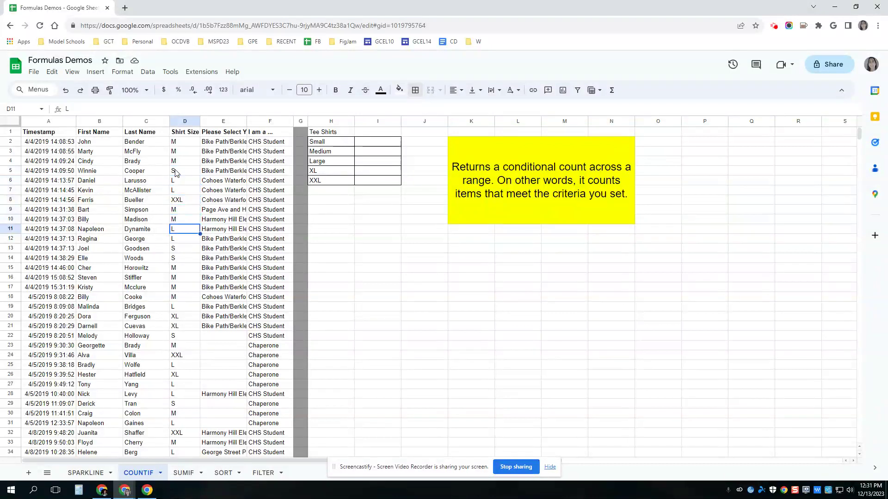
left_click(372, 147)
Enter =countif(D2:D, "S") in I2 to count Small shirts (17).
type("=coun")
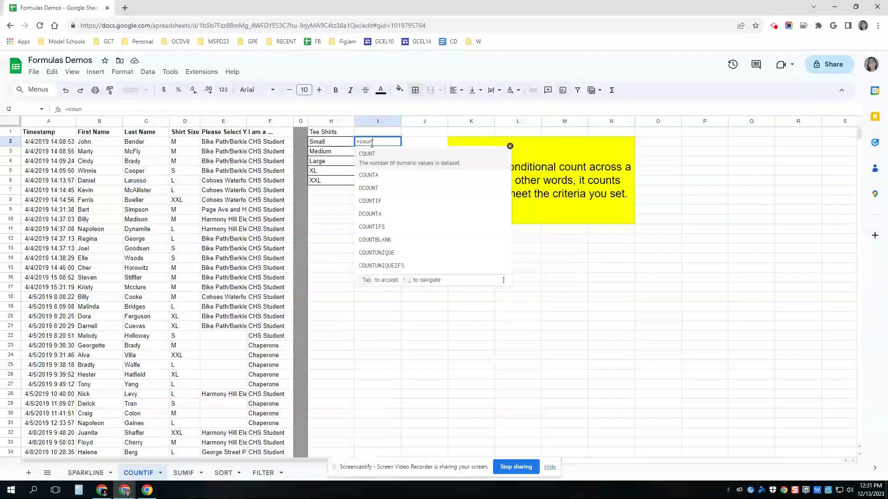
type("tif(")
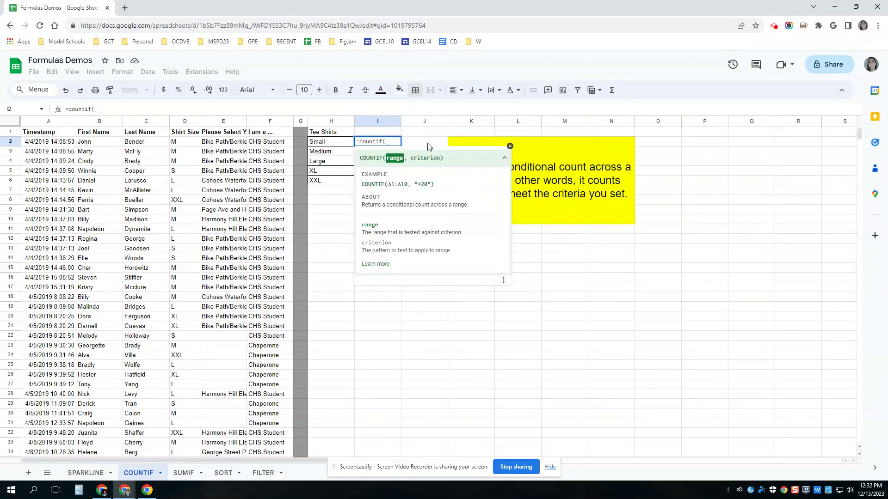
type("D2:D")
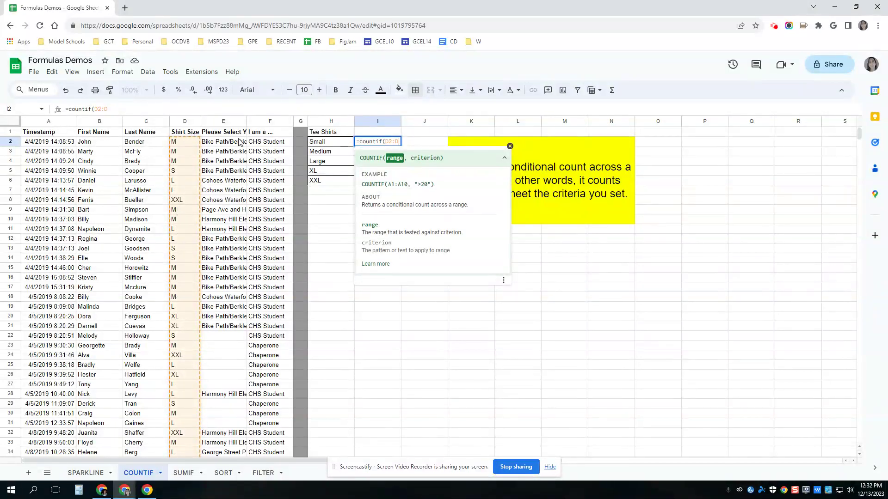
type(",")
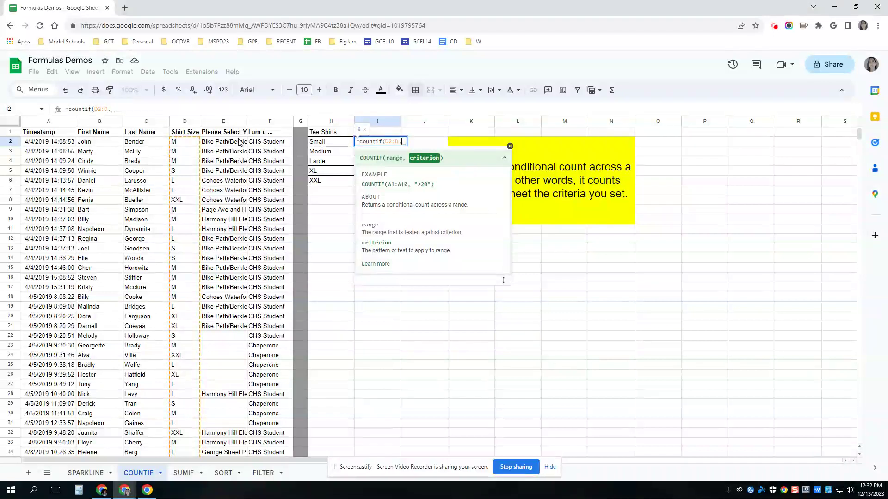
type(" \"Small\")")
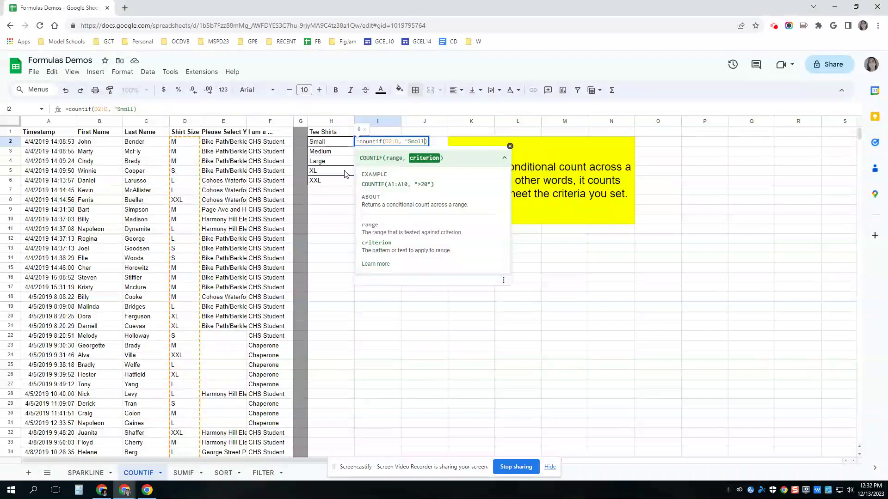
key("BackSpace")
key("BackSpace")
key("BackSpace")
key("BackSpace")
key("BackSpace")
key("BackSpace")
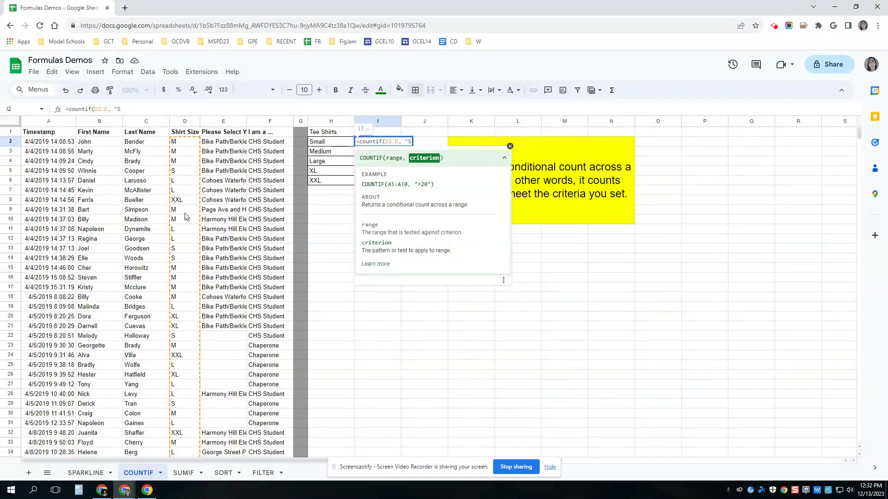
type("\")")
key("Return")
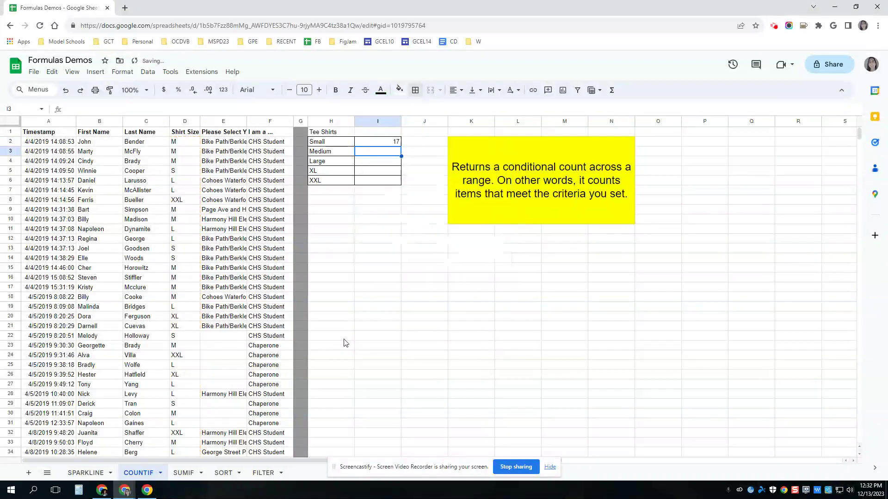
Copy the Small count into I3 for Medium and inspect the copied formula.
left_click(384, 144)
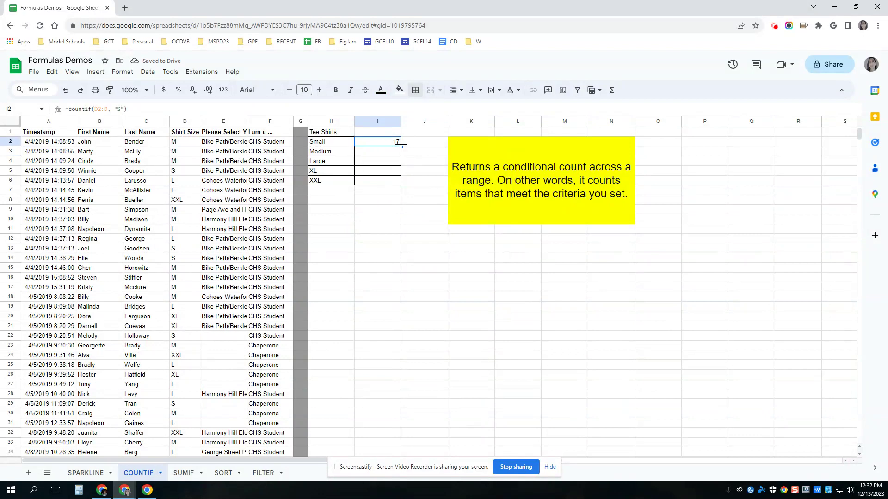
left_click_drag(400, 145, 394, 153)
left_click(392, 153)
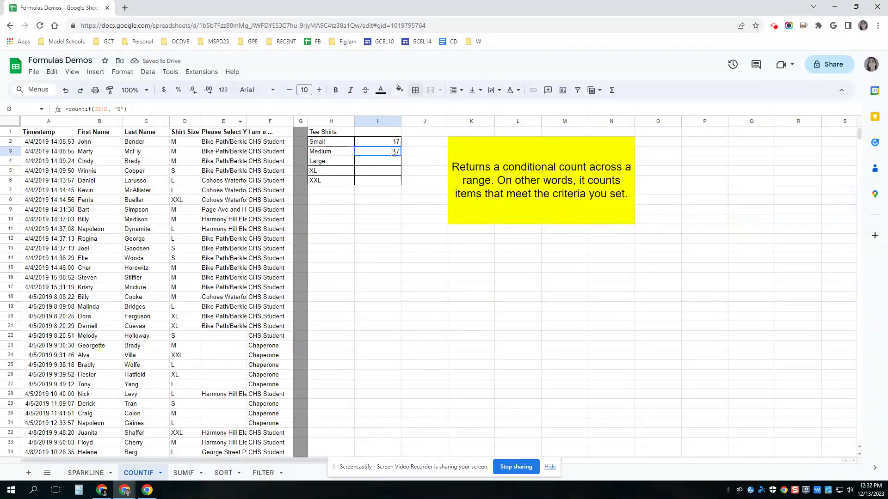
left_click(129, 109)
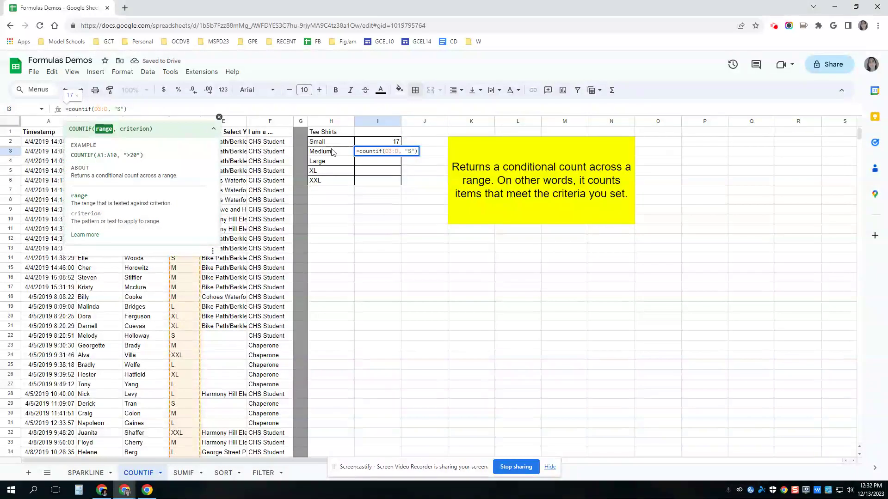
key("Escape")
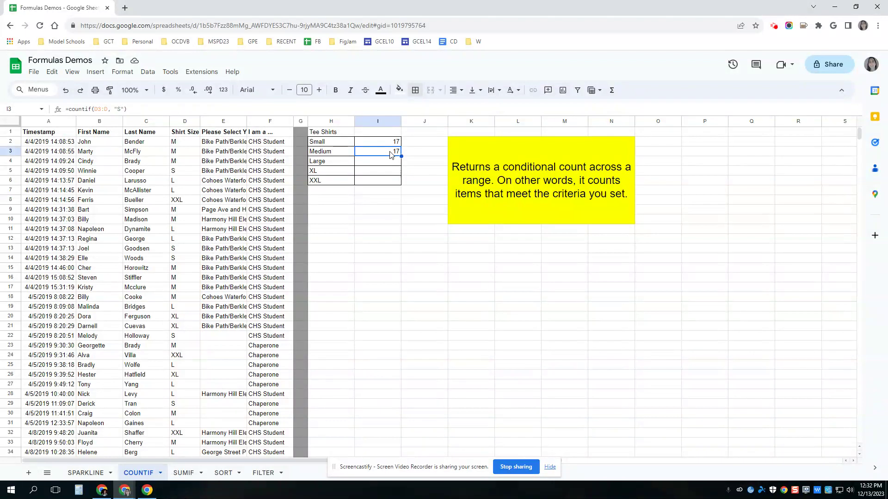
Clear I3, lock the Small count range as $D$2:$D, and fill it down to I6.
key("Delete")
left_click(392, 145)
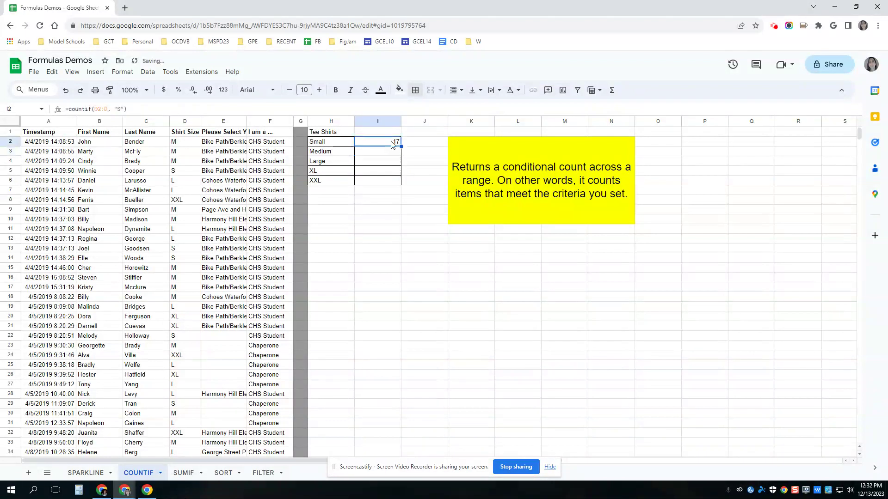
left_click(101, 109)
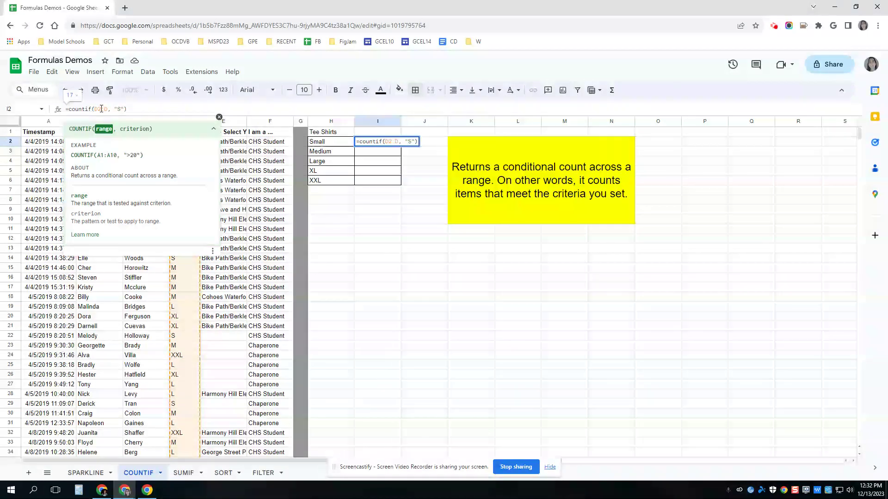
key("F4")
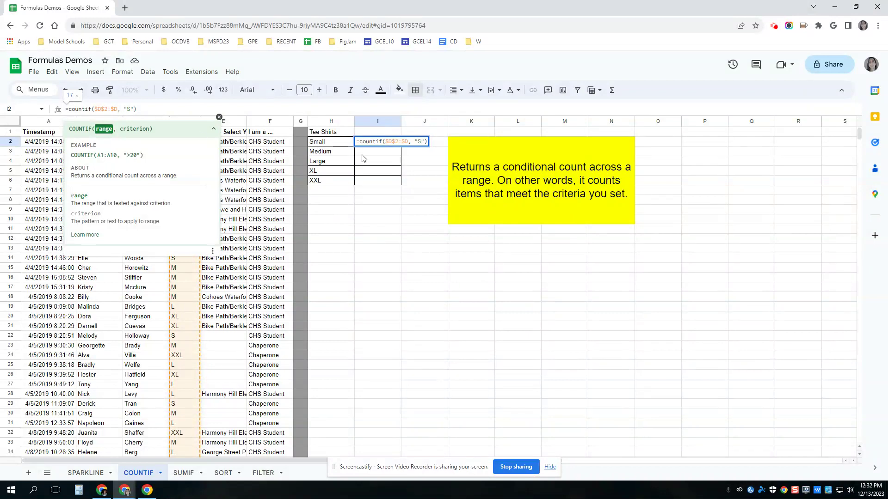
left_click(389, 162)
left_click(393, 142)
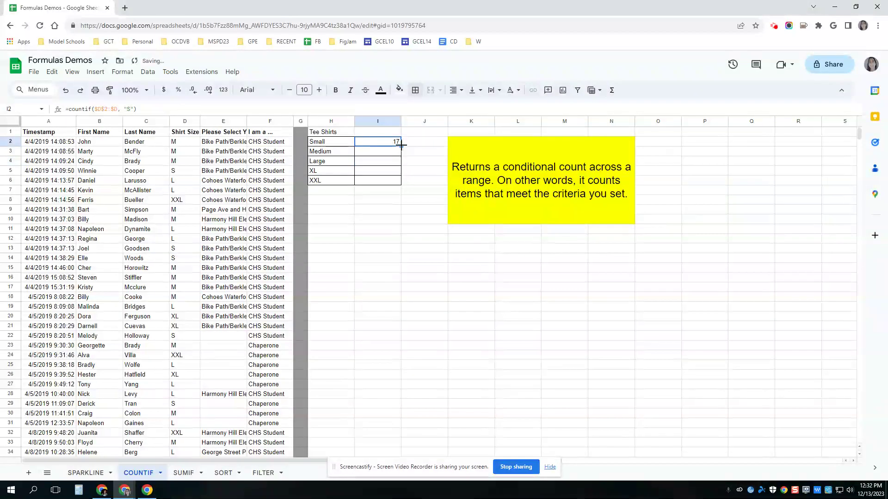
left_click_drag(401, 147, 398, 176)
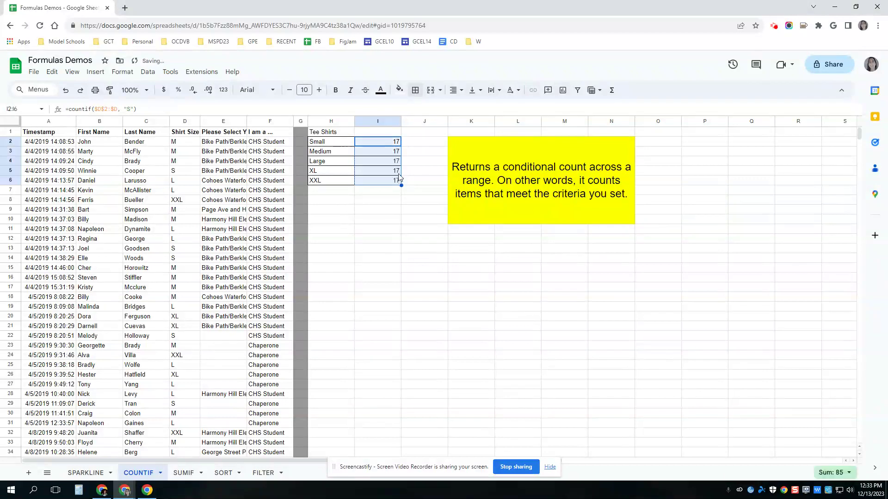
Change the criteria so Medium counts "M" (64) and Large counts "L" (47).
left_click(384, 155)
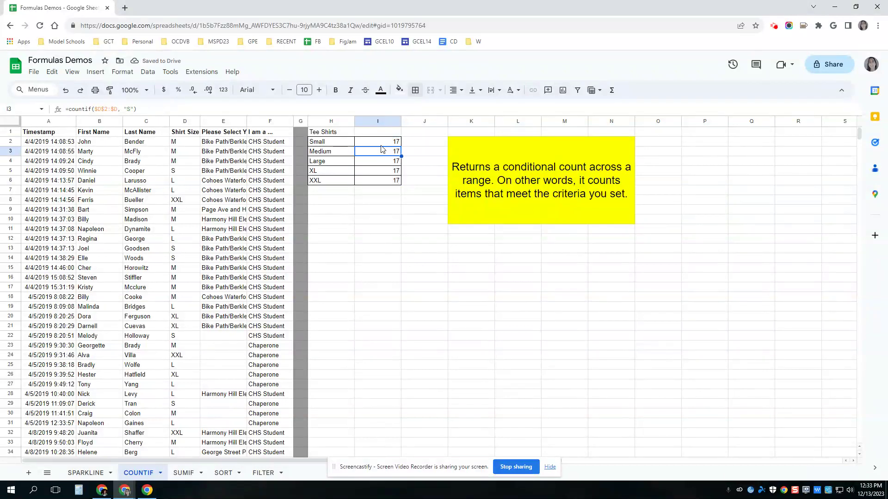
double_click(128, 110)
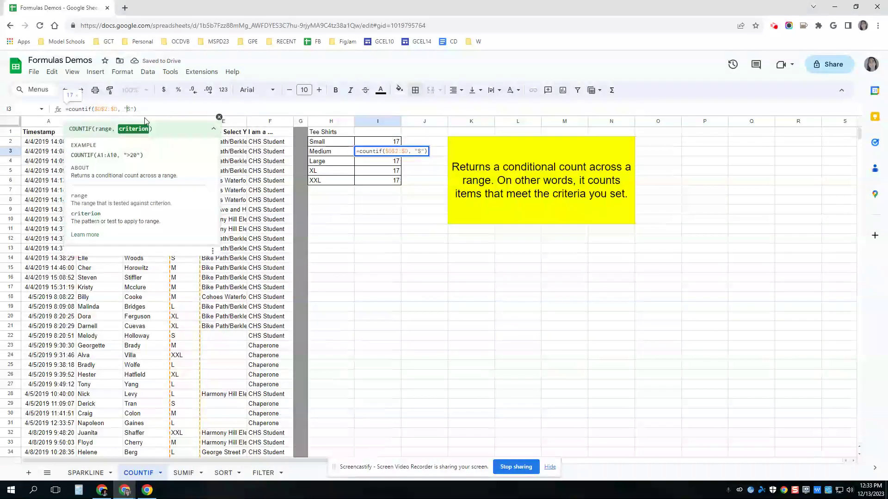
type("M")
key("Return")
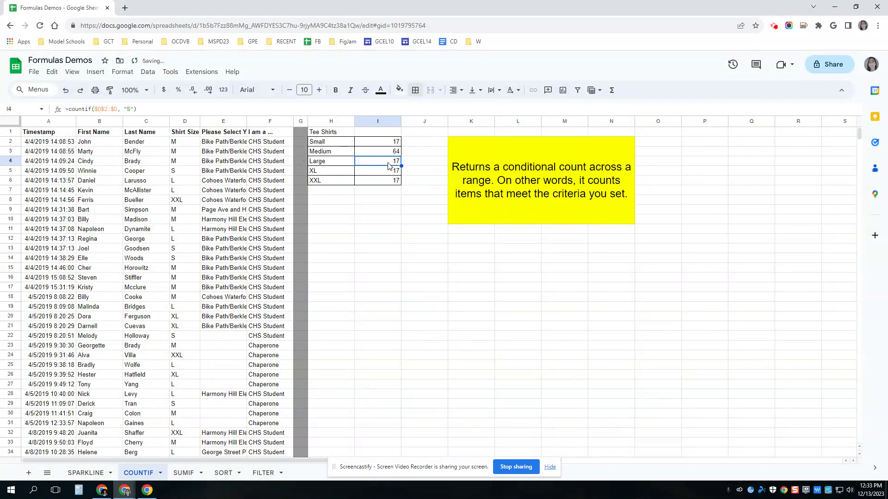
left_click(129, 110)
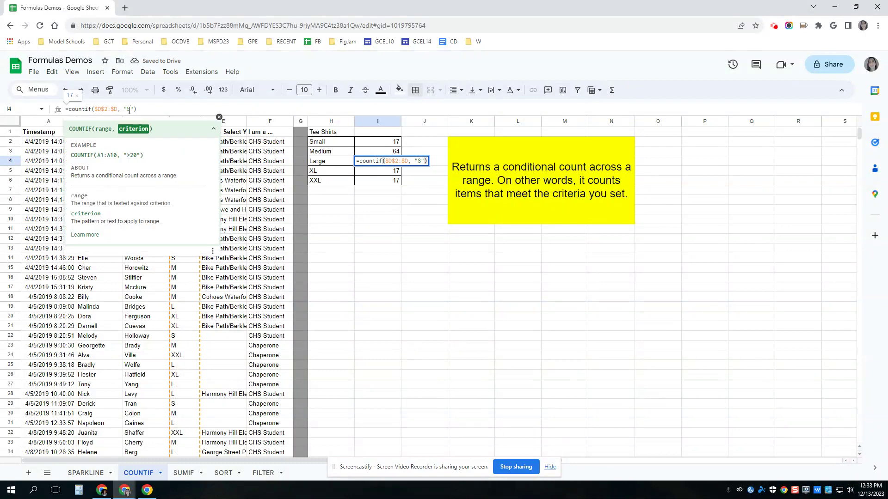
double_click(129, 110)
type("L")
left_click(366, 180)
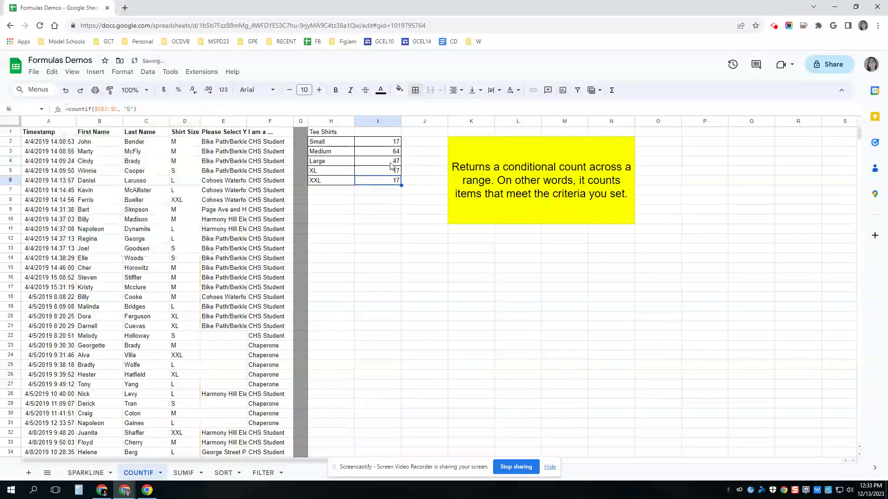
Review the XL count formula, then select the first shirt size in D2.
left_click(390, 172)
left_click(129, 110)
left_click(424, 238)
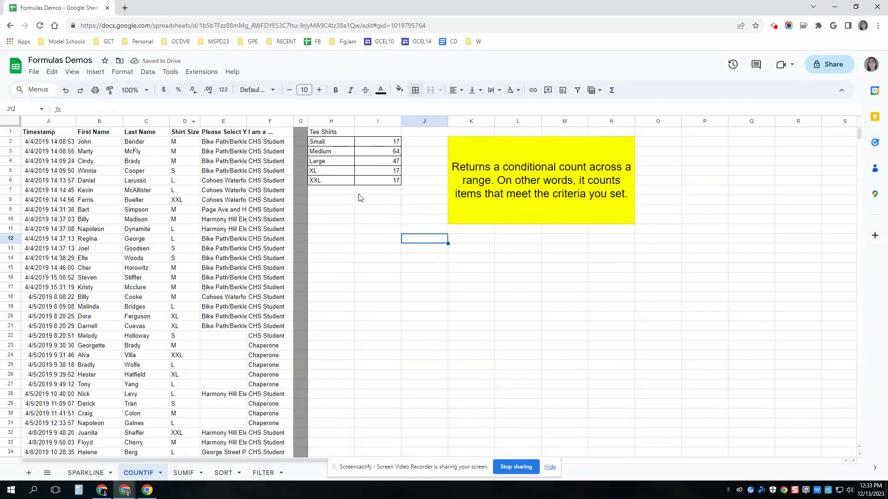
left_click(183, 145)
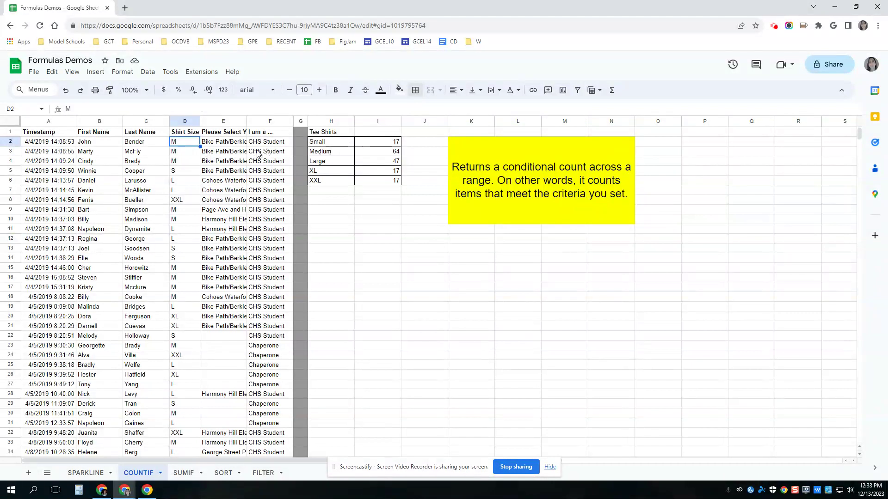
Change D2's shirt size to S, then switch to the SUMIF sheet.
type("S")
key("Return")
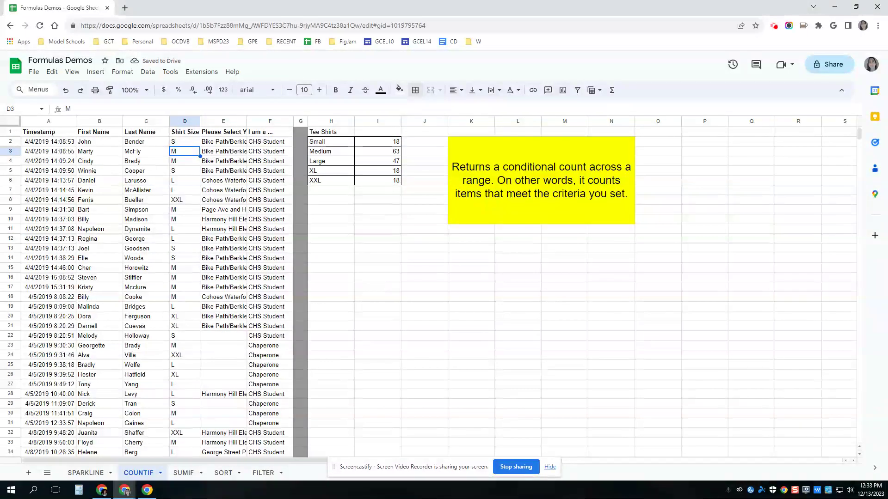
left_click(183, 473)
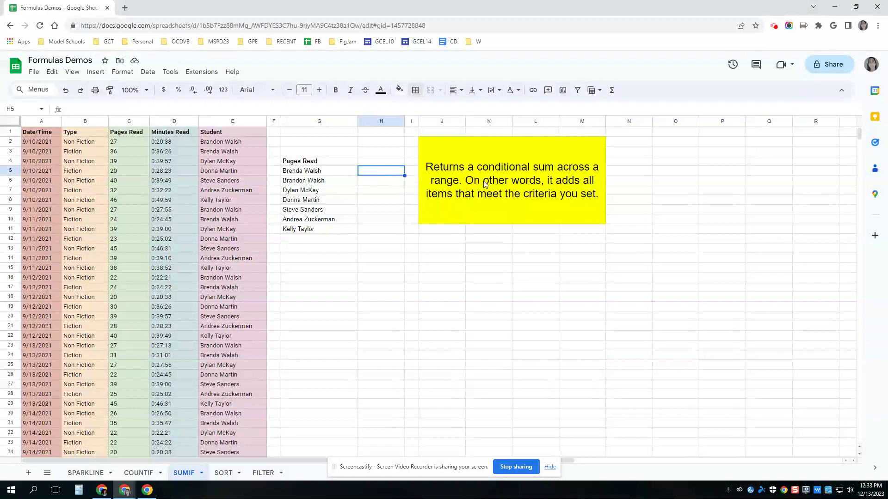
type("=")
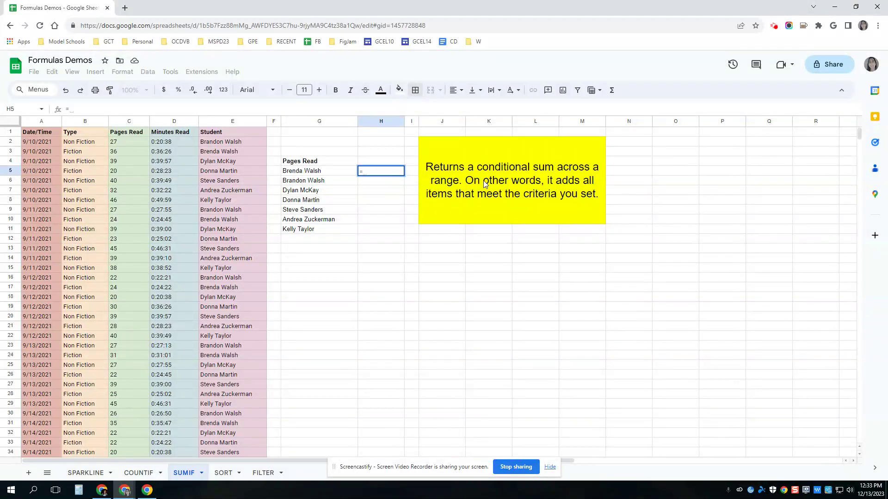
type("sumif")
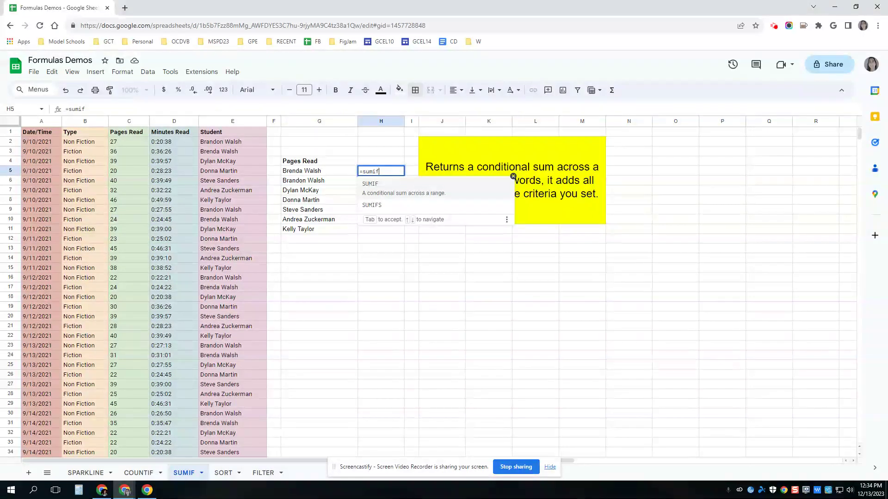
type("(")
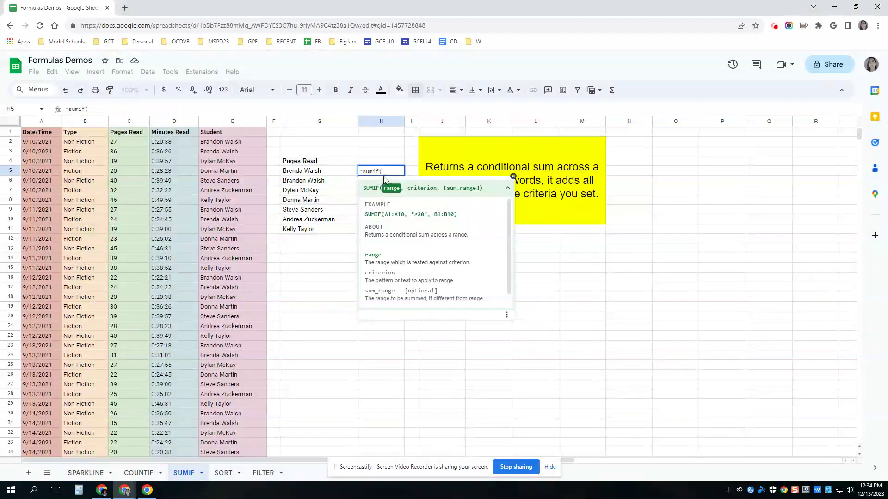
type("E2")
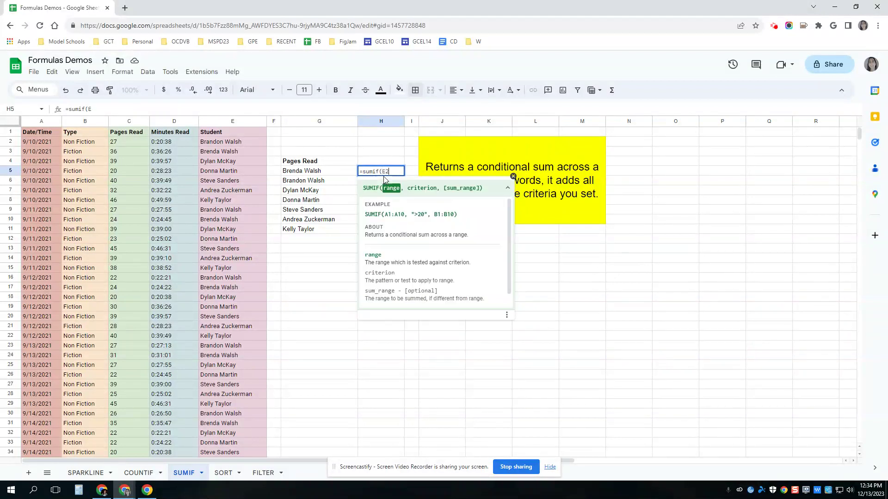
type(":E")
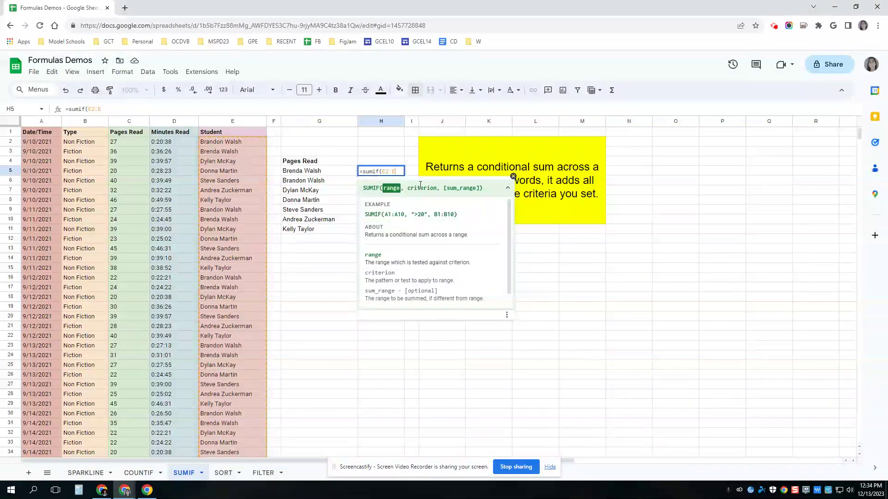
type(",")
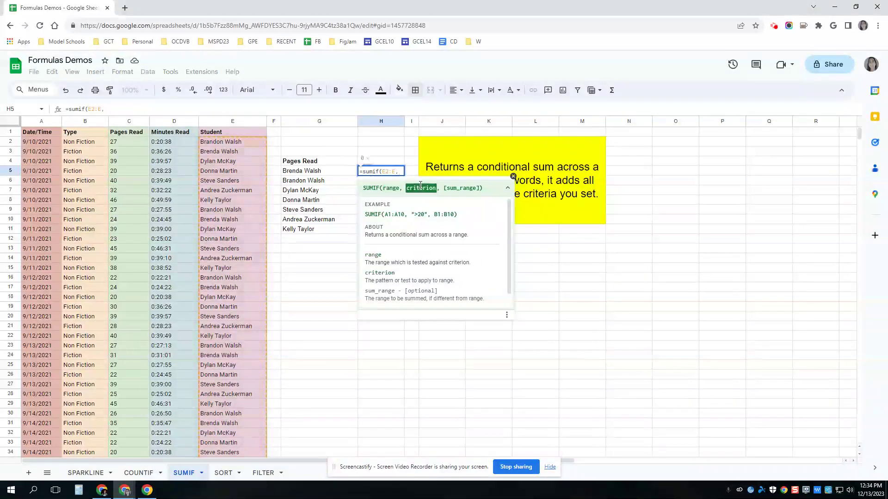
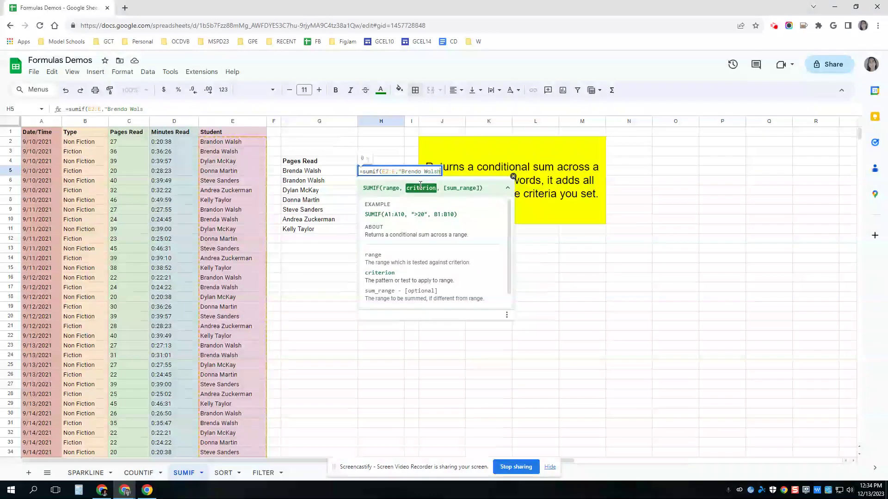
type("\"")
type(", ")
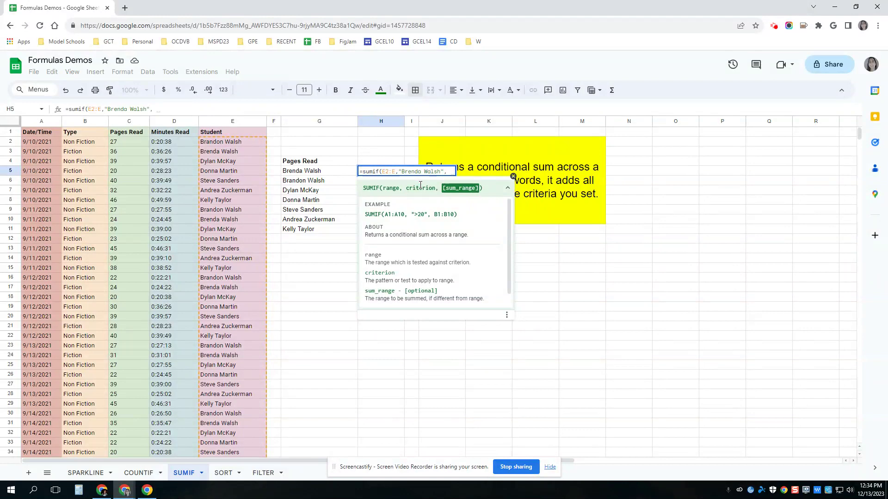
type("C")
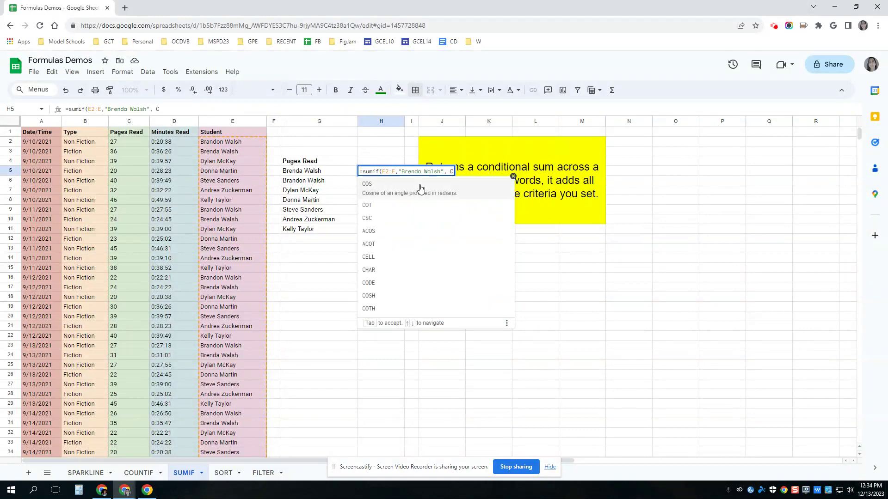
type("2:C)")
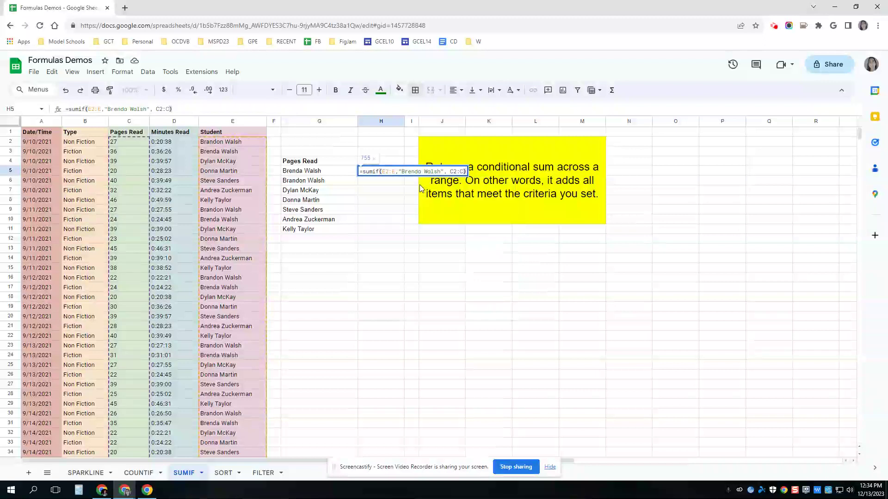
Make the E2:E and C2:C ranges absolute and commit, giving 755.
left_click(393, 172)
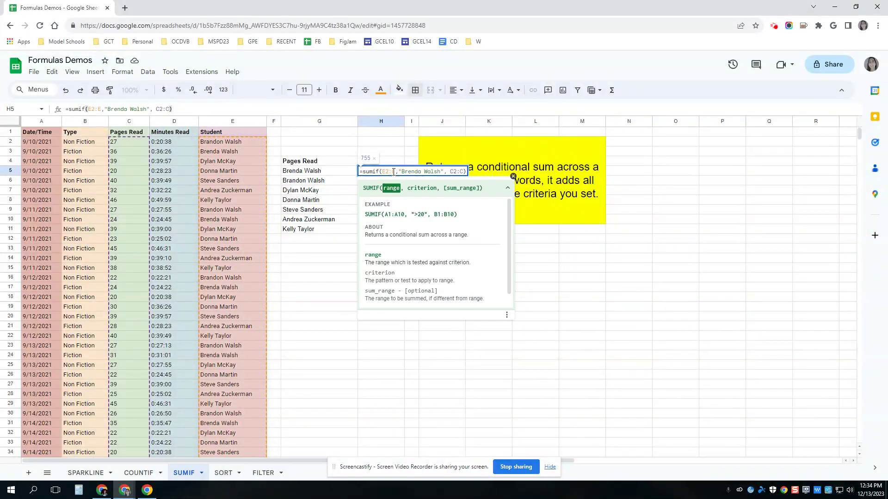
key("F4")
left_click(471, 172)
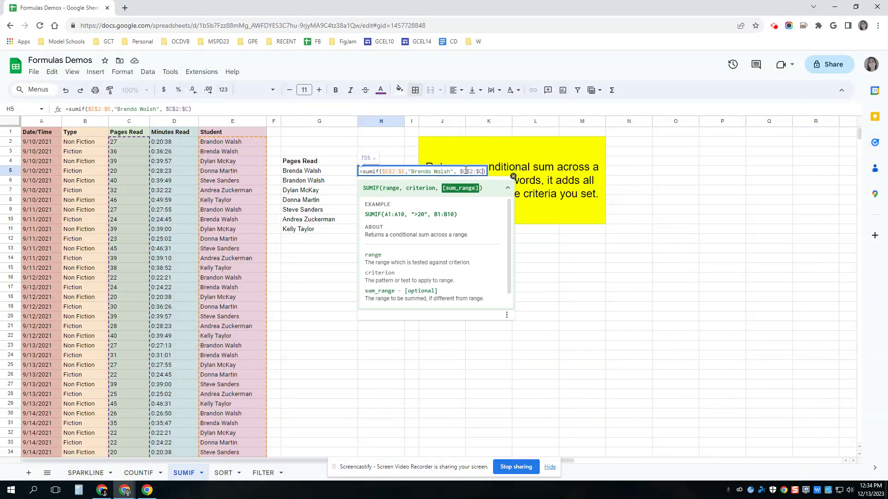
key("F4")
left_click(402, 153)
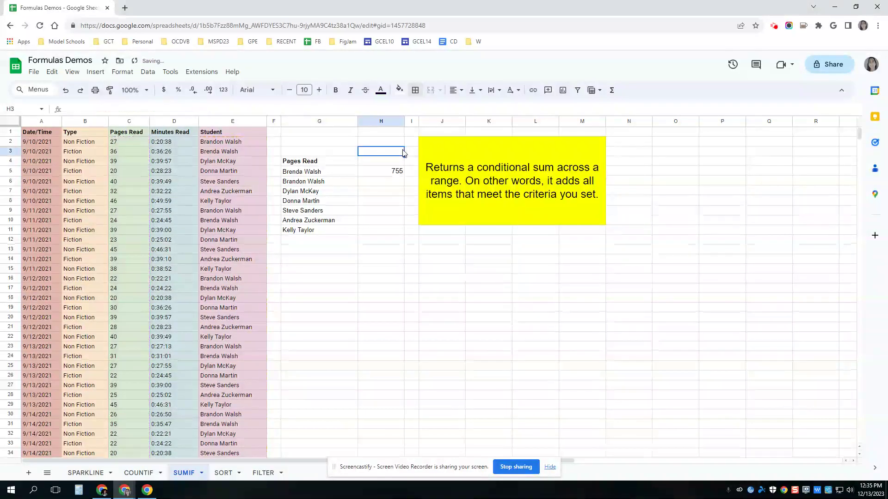
left_click(400, 174)
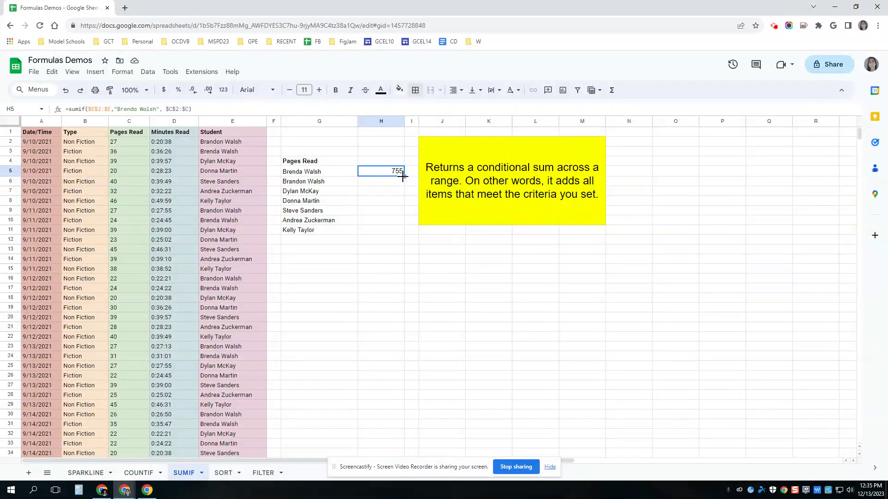
left_click_drag(405, 177, 404, 185)
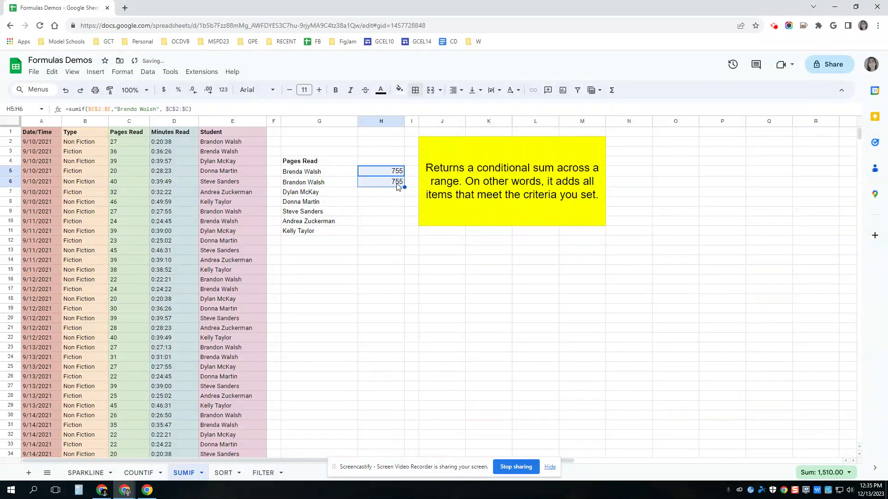
left_click(398, 186)
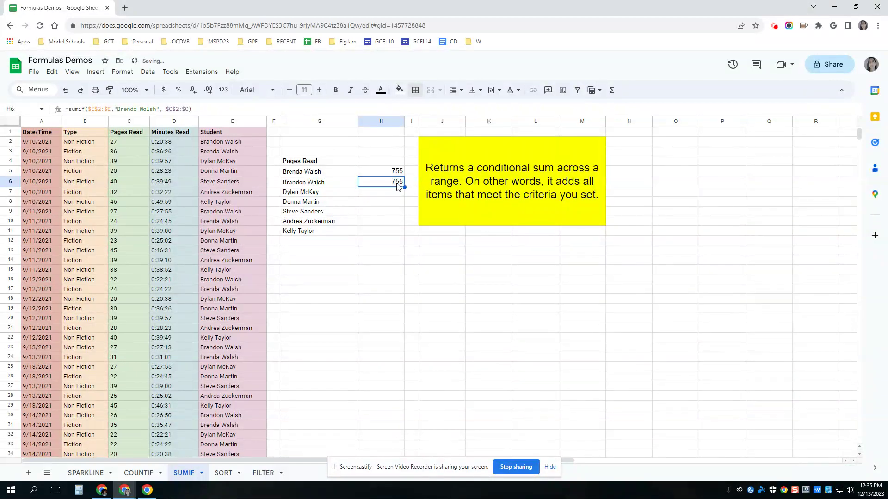
left_click(158, 111)
left_click(293, 183)
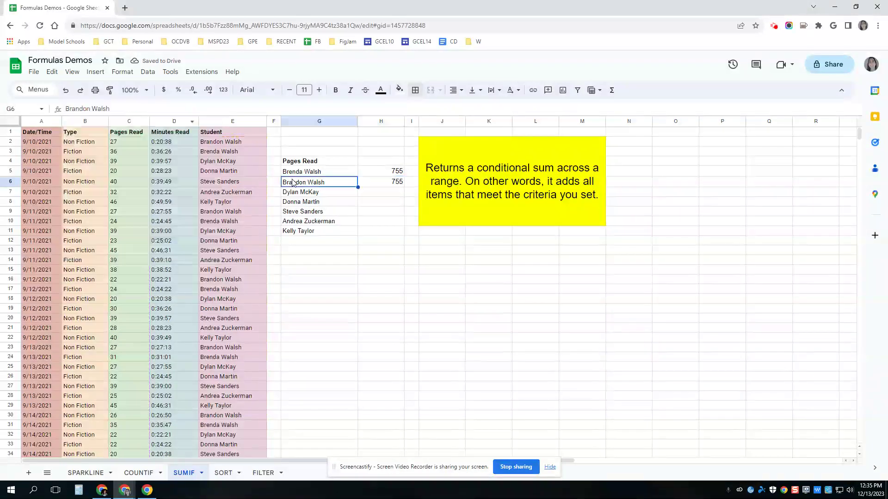
left_click(389, 185)
key("Delete")
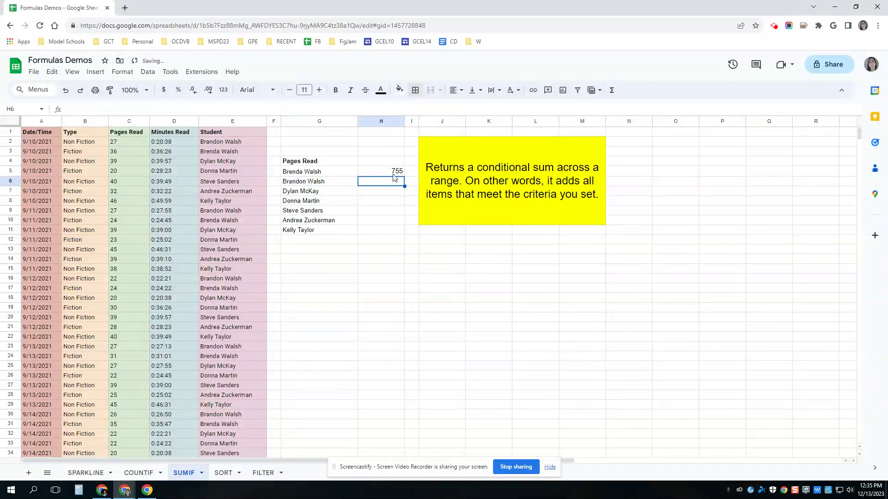
left_click(393, 172)
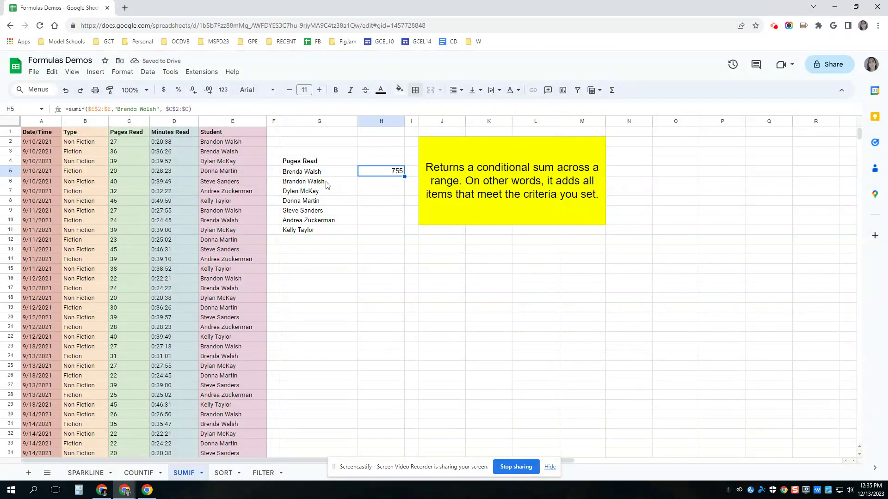
left_click(302, 173)
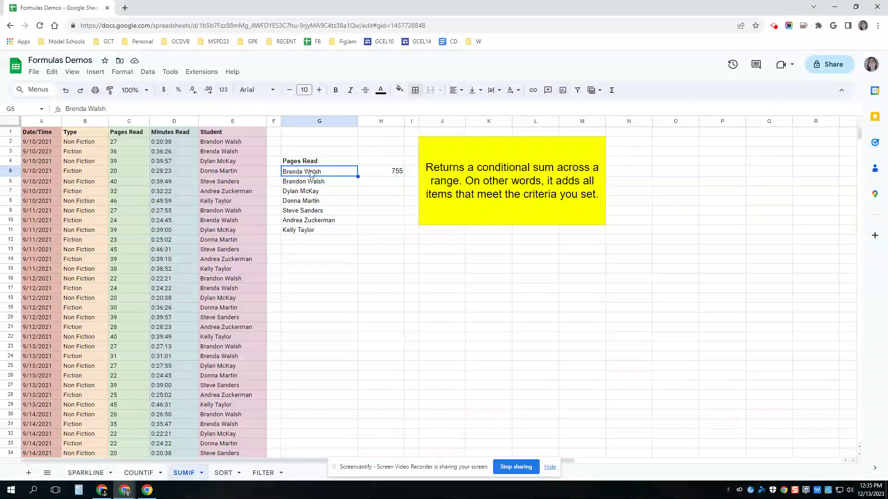
left_click(396, 173)
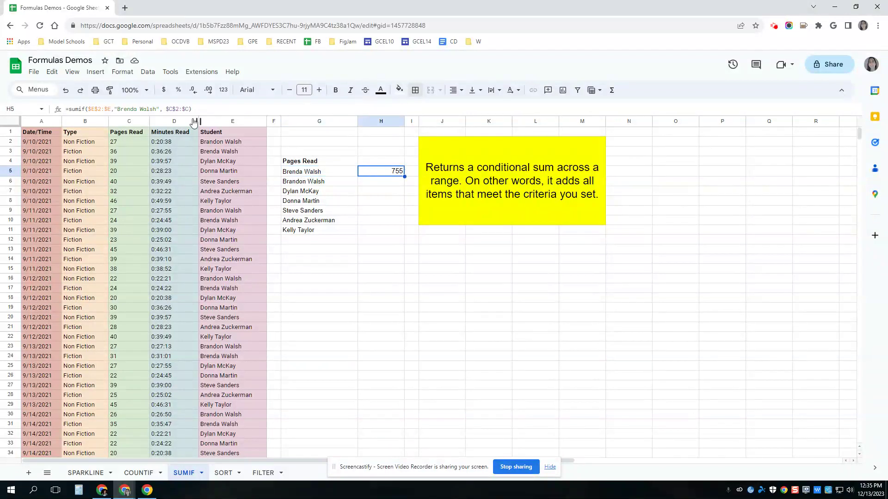
left_click_drag(158, 109, 116, 110)
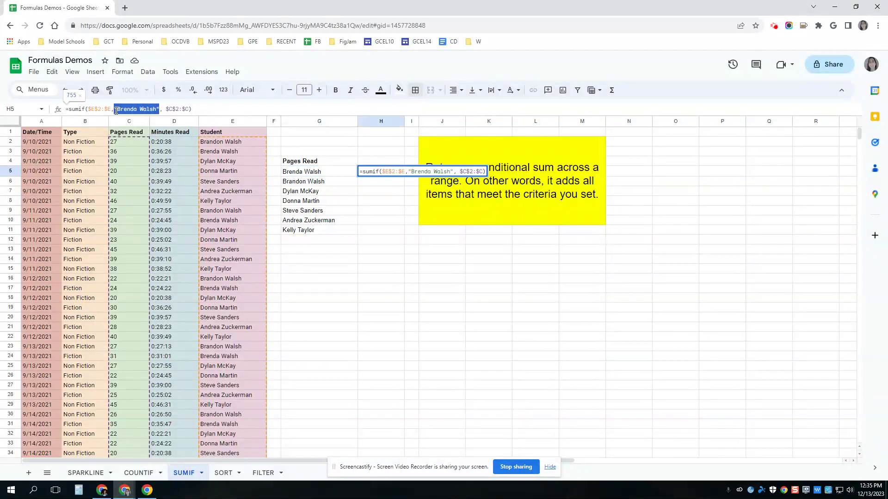
type("G5")
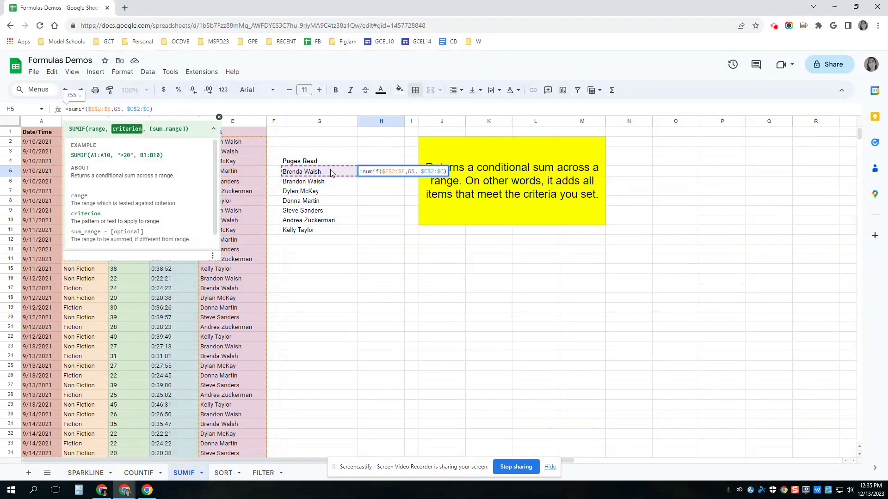
key("Return")
Fill the SUMIF down to H11 for totals 755, 627, 645, 612, 659, 722, 679.
left_click(372, 177)
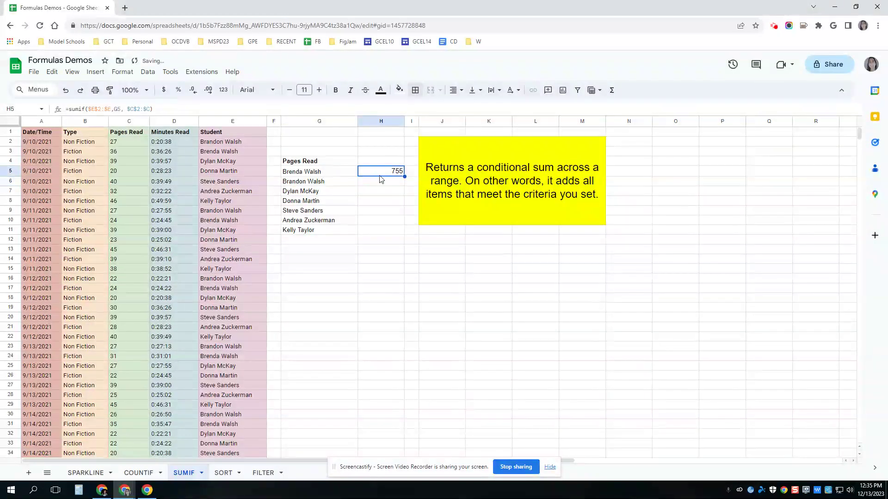
left_click_drag(404, 176, 402, 228)
left_click(395, 191)
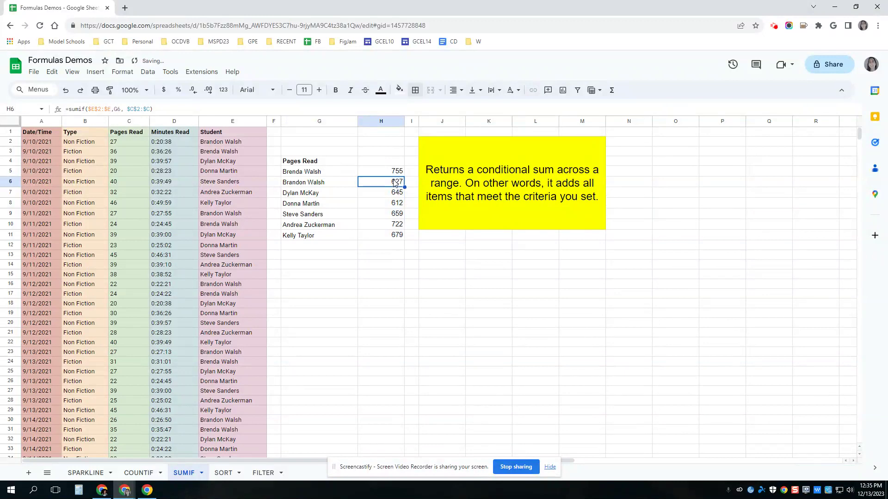
left_click(314, 185)
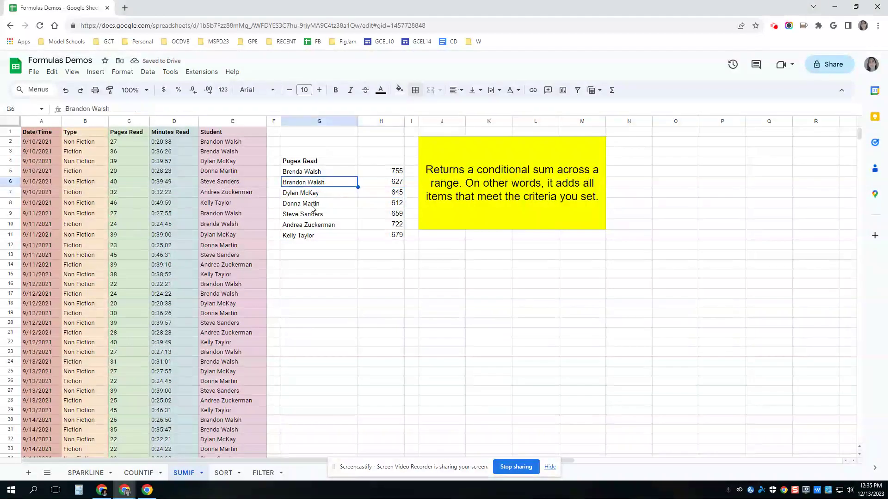
left_click(312, 205)
left_click(311, 226)
left_click(319, 235)
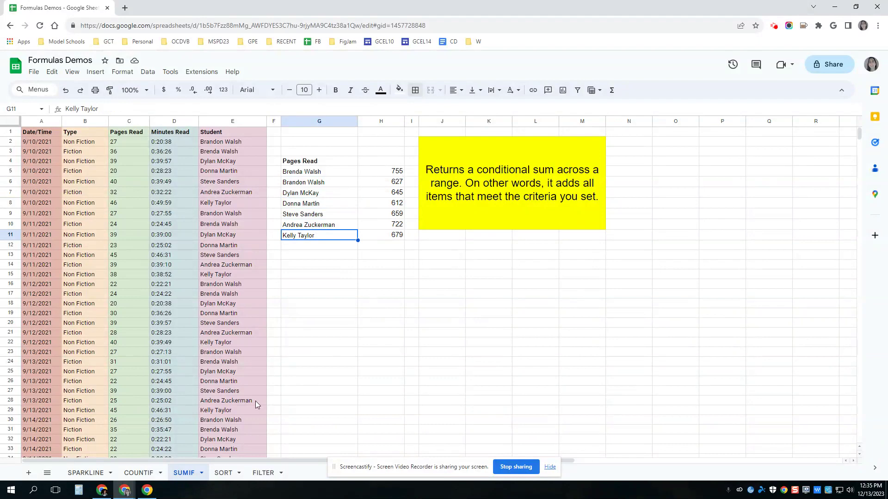
On the SORT sheet, enter =sort(A2:E,5,TRUE) in G2 to list the roster by Role.
left_click(233, 478)
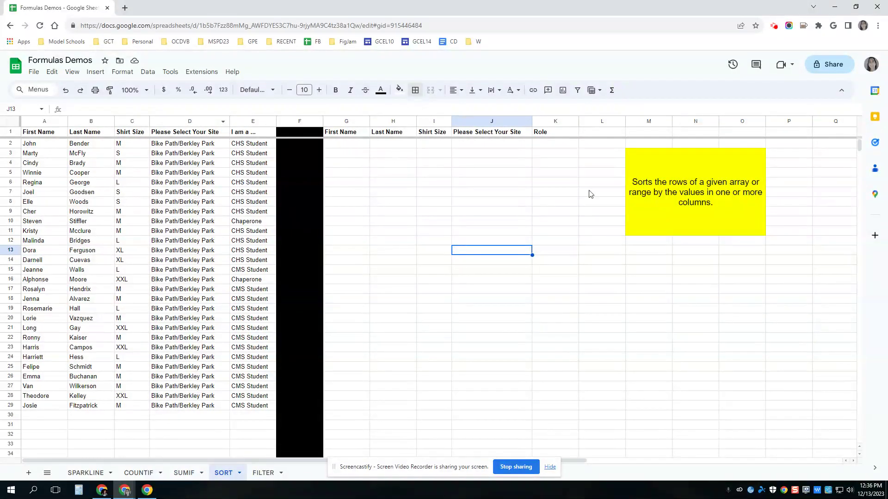
left_click(343, 147)
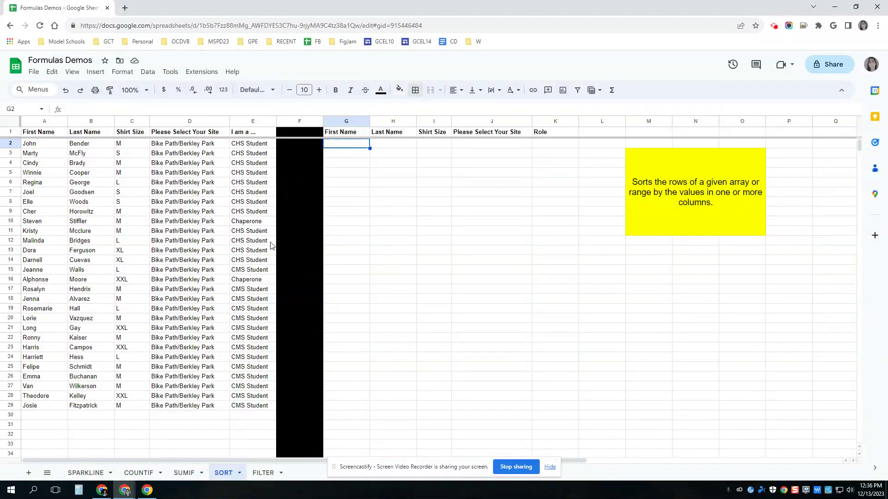
type("=")
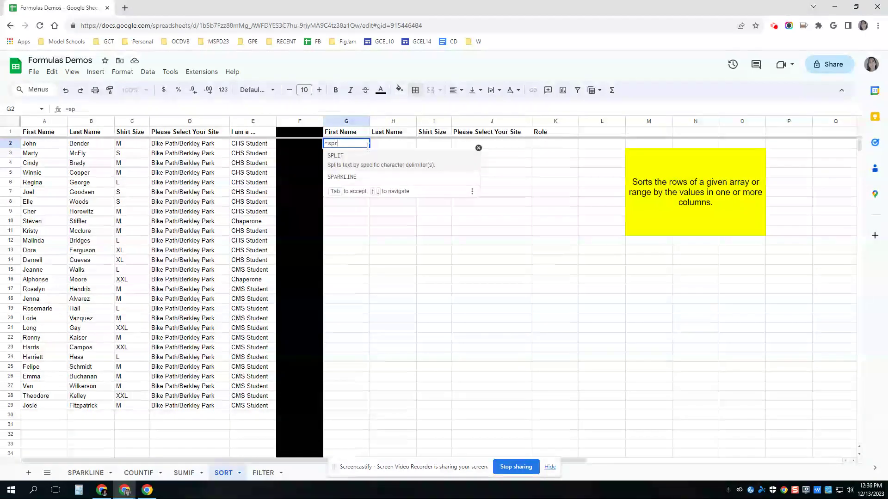
type("sort(")
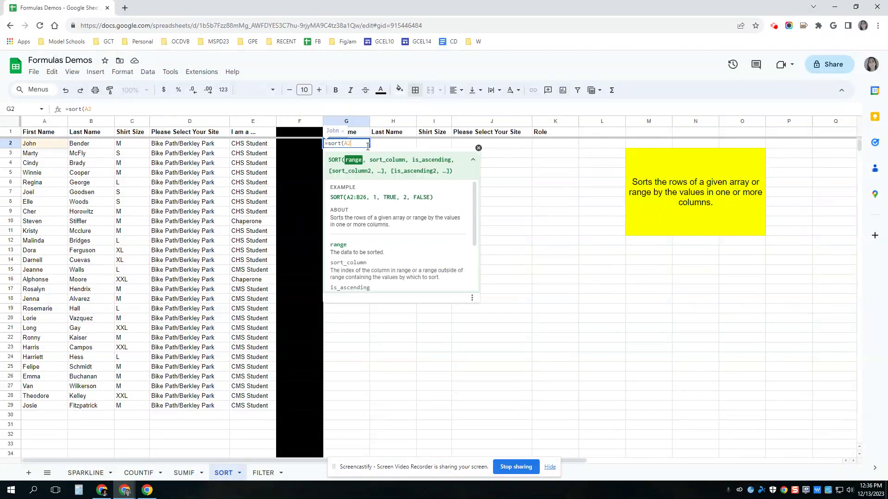
type("A2:E")
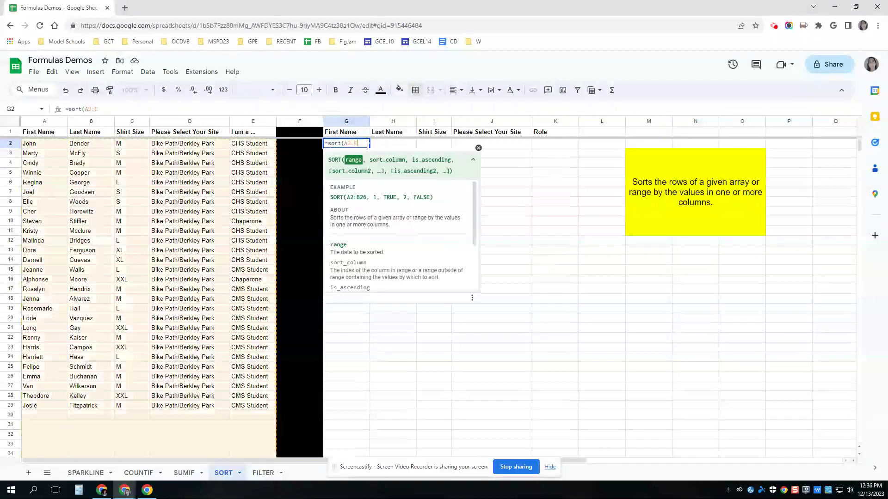
type(",")
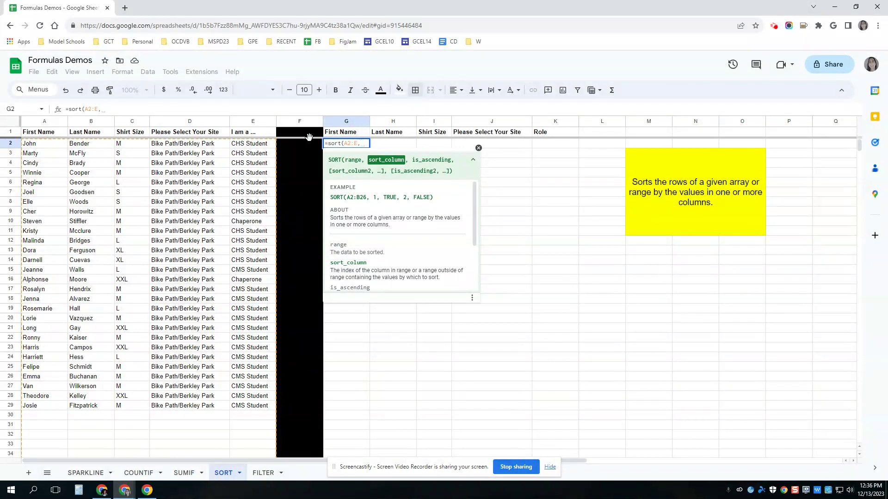
type("5")
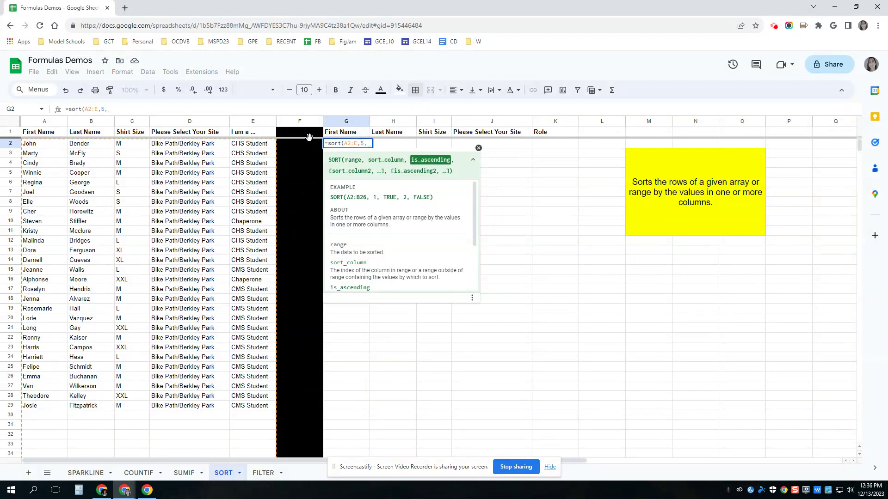
type(",TRUE")
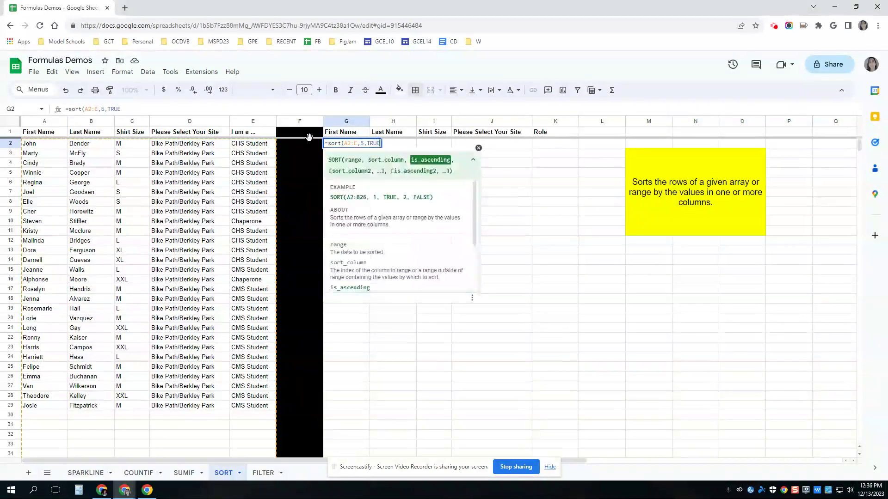
type(")")
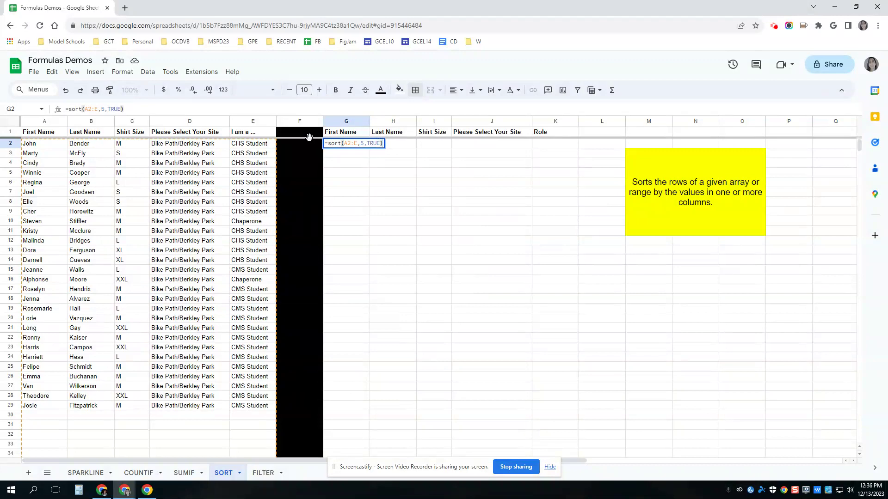
key("Return")
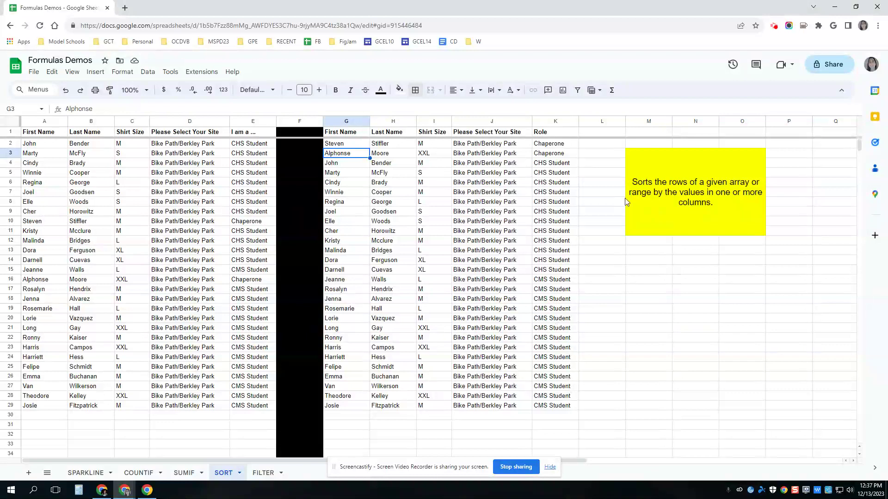
Change G2's formula to =sort(A2:E,5,TRUE,2,TRUE) to alphabetize by Last Name within each role.
left_click(348, 147)
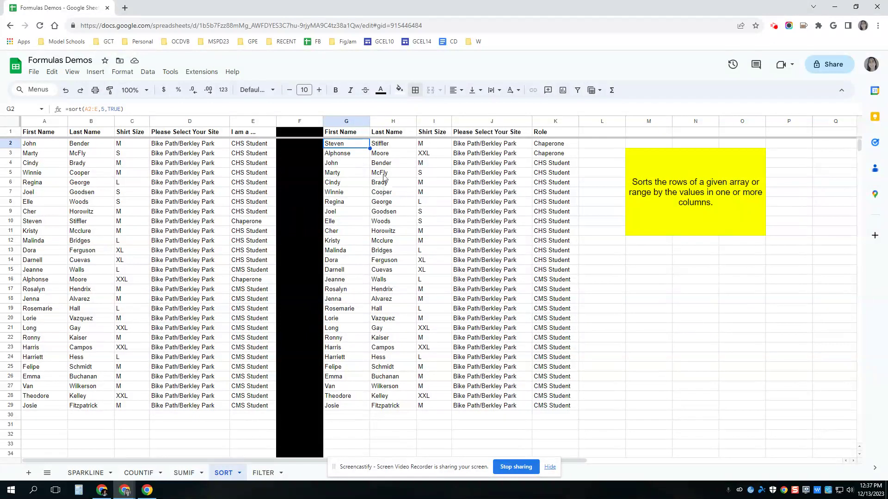
left_click_drag(384, 163, 388, 389)
left_click(354, 147)
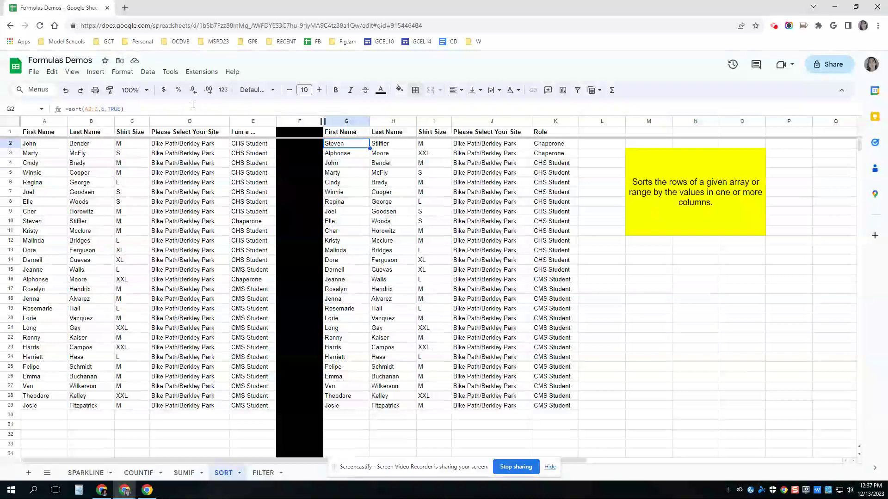
left_click(122, 109)
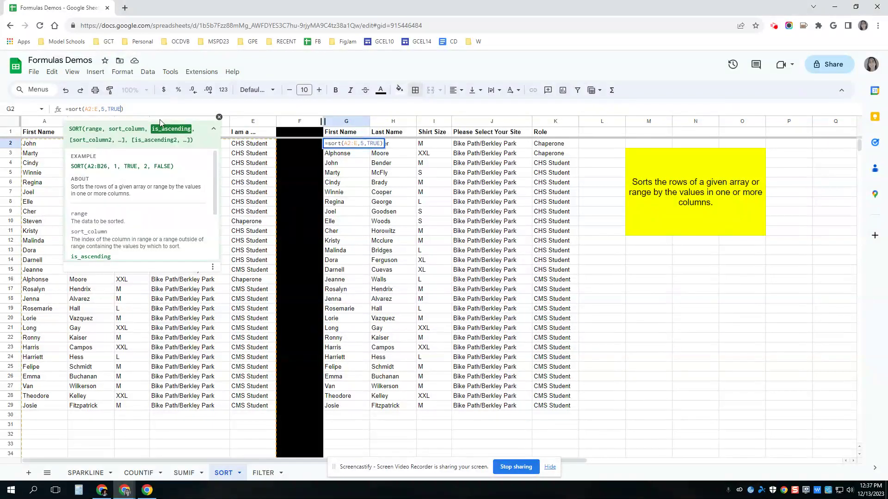
type(",")
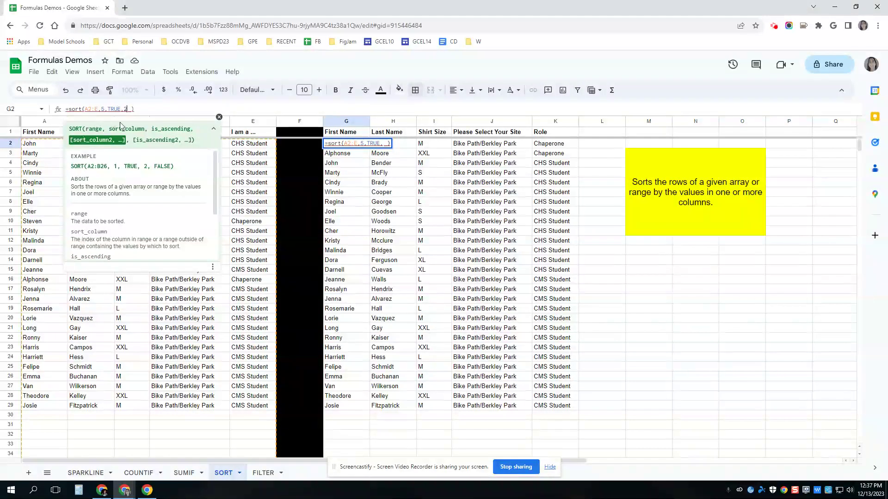
type("2,TRUE")
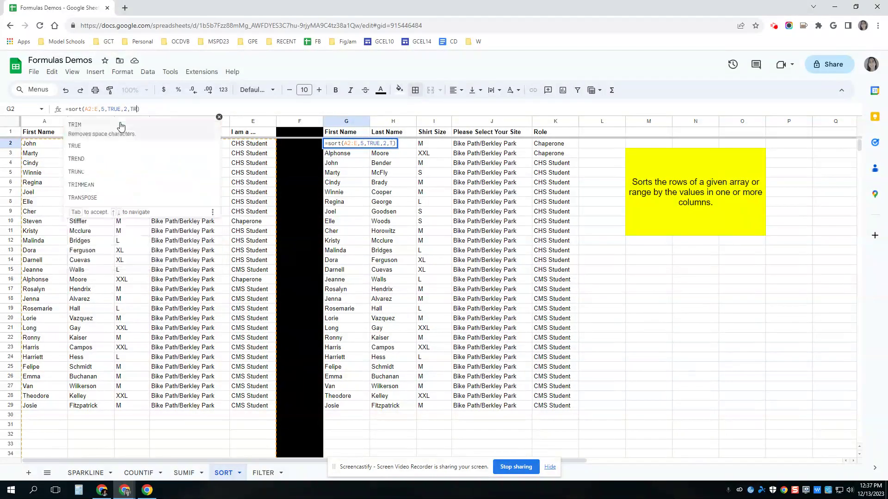
key("Return")
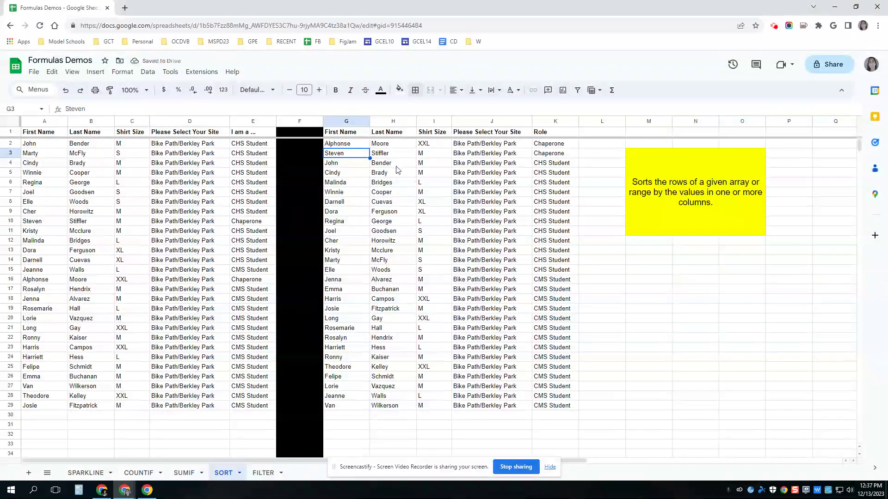
On the FILTER sheet, enter =filter(A2:E, D2:D="Harmony Hill") in cell G2.
left_click(263, 473)
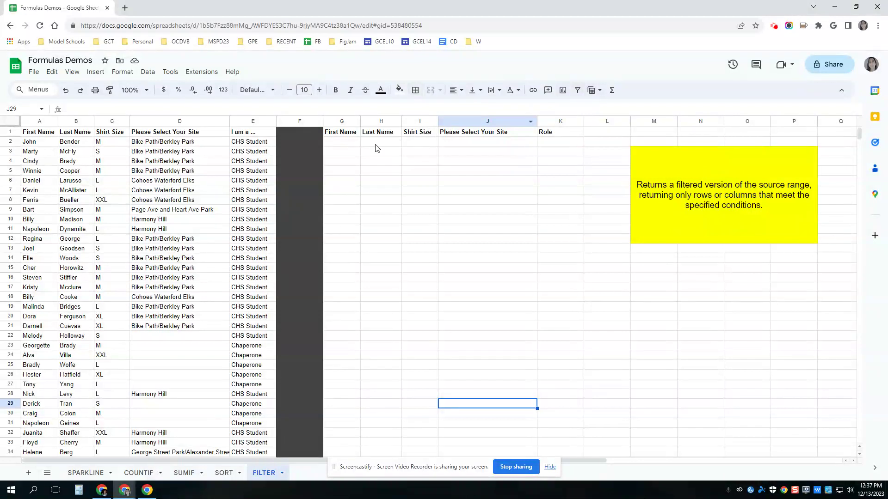
left_click(347, 145)
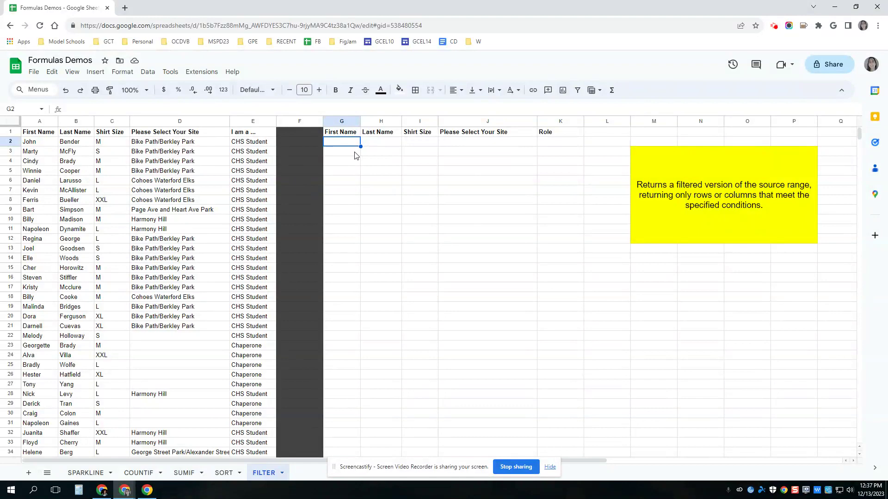
type("=filter")
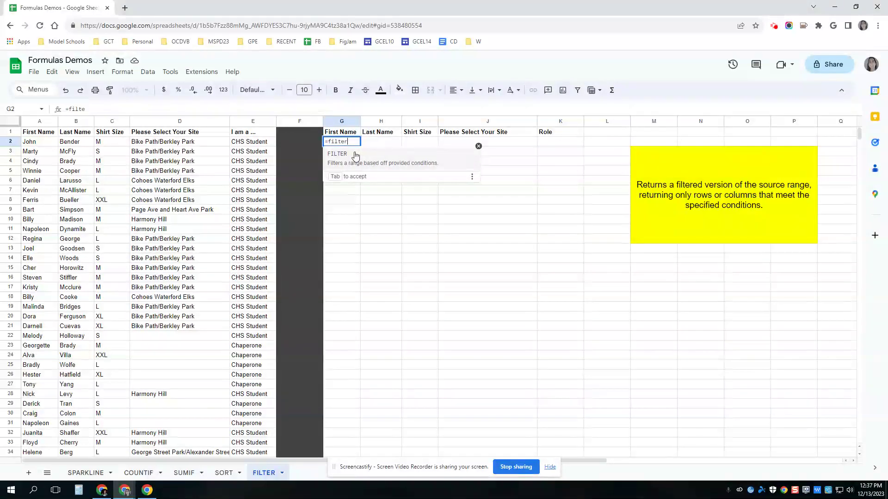
type("(")
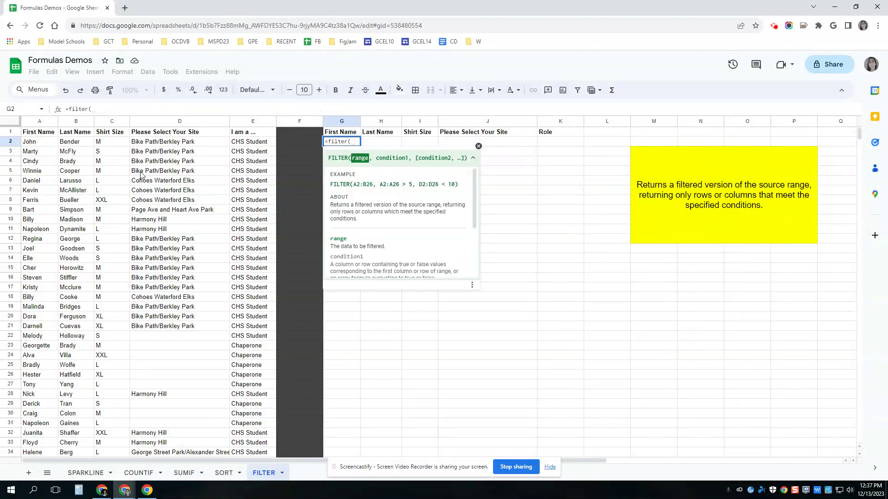
type("A2:E,")
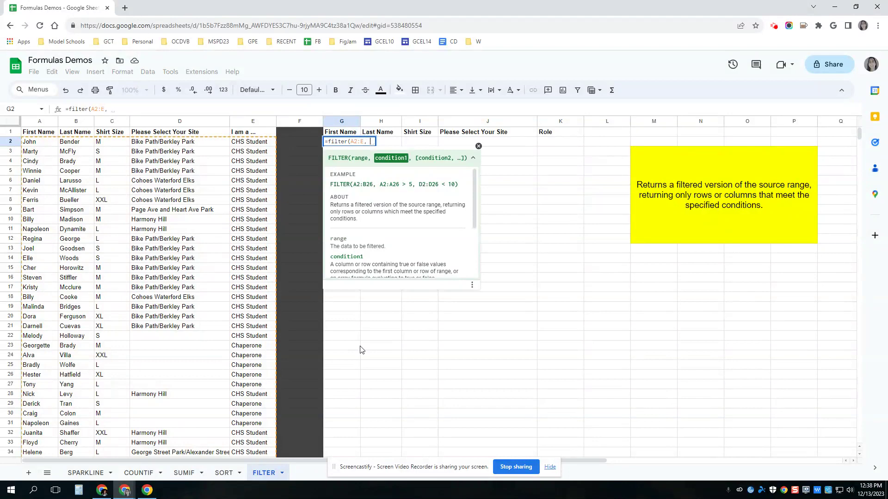
type("D2:D=\"")
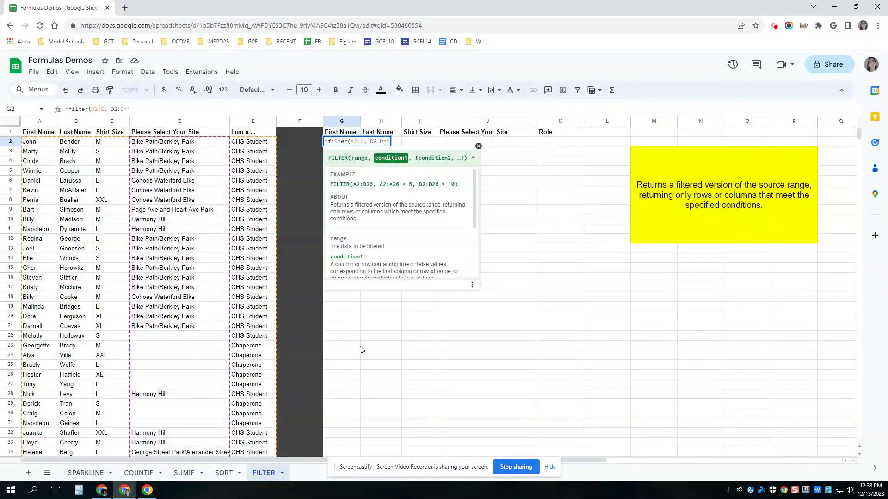
type("Harmony Hill\"")
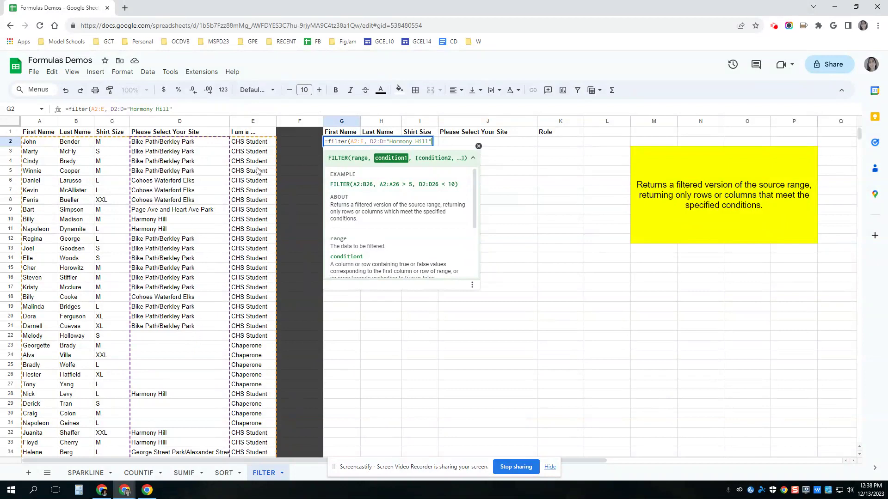
type(")")
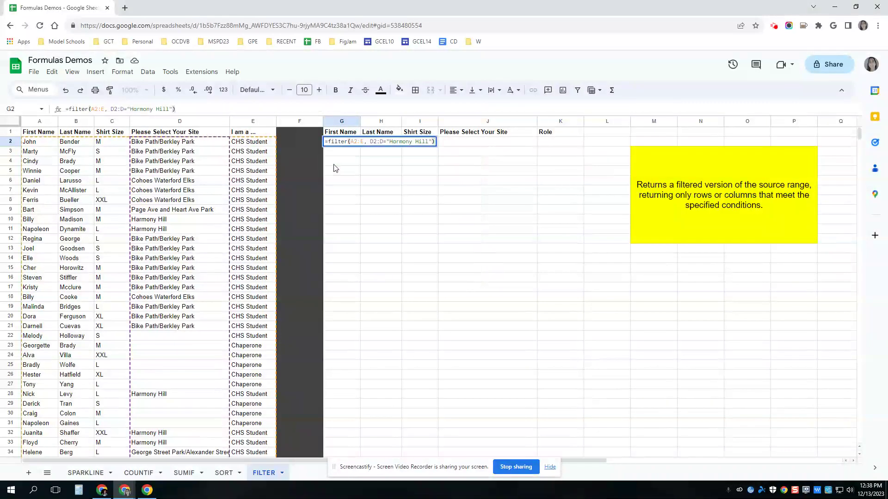
key("Return")
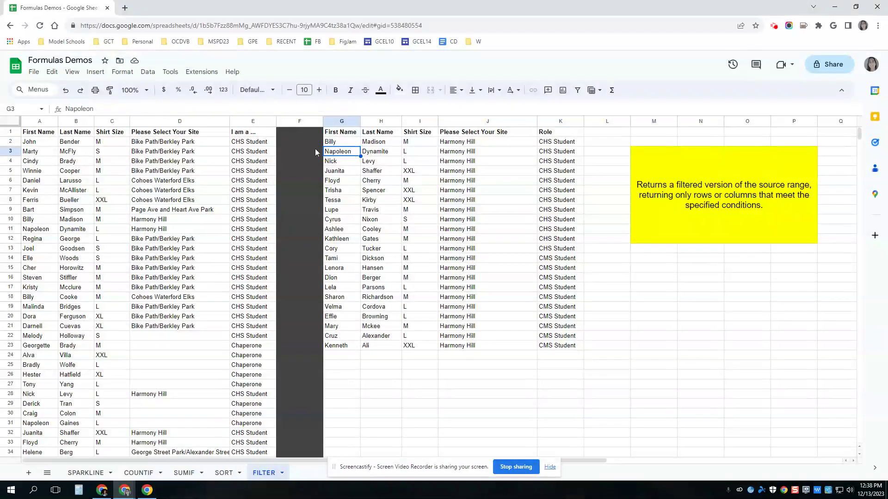
Add the condition E2:E="CHS Student" to the G2 filter, leaving 11 Harmony Hill CHS Students.
left_click(348, 144)
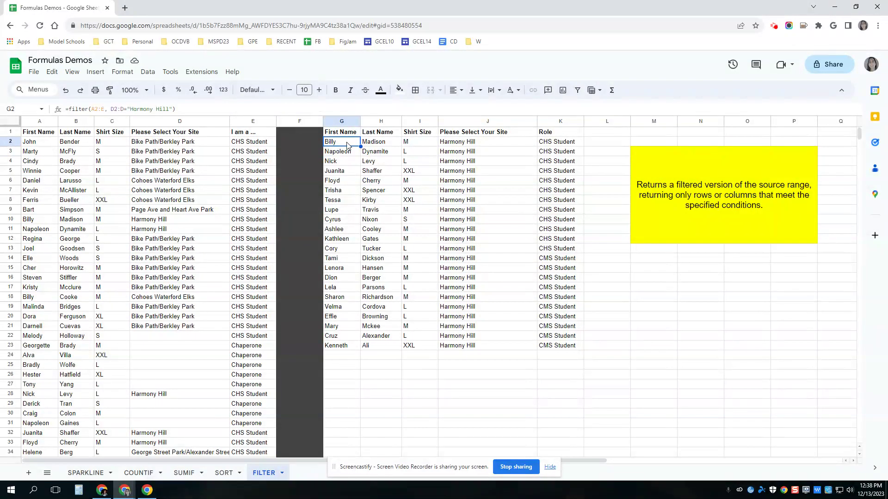
left_click(187, 116)
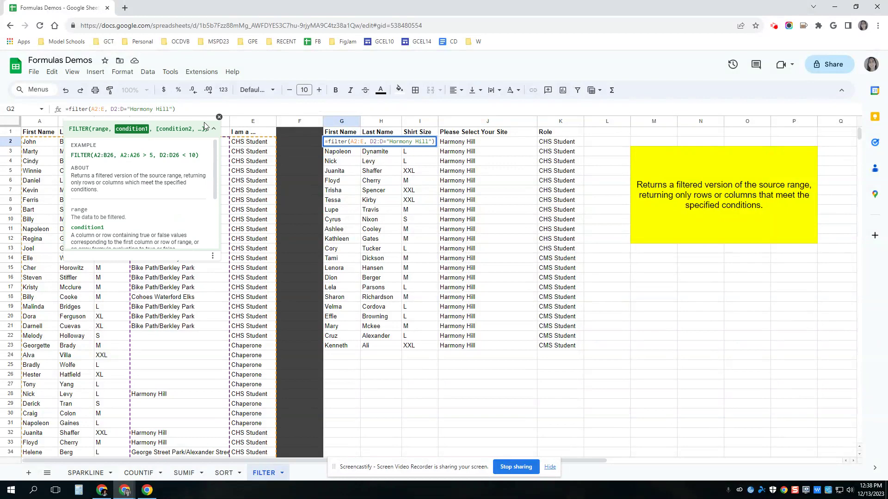
type(", ")
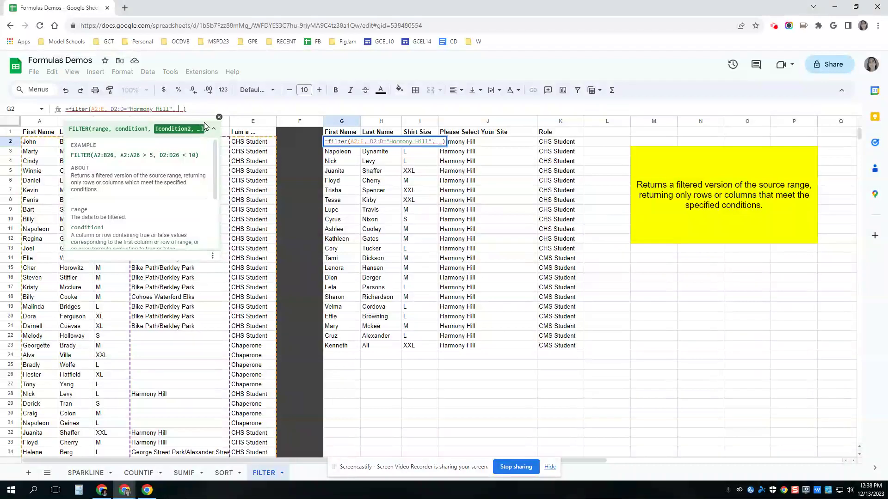
type("E")
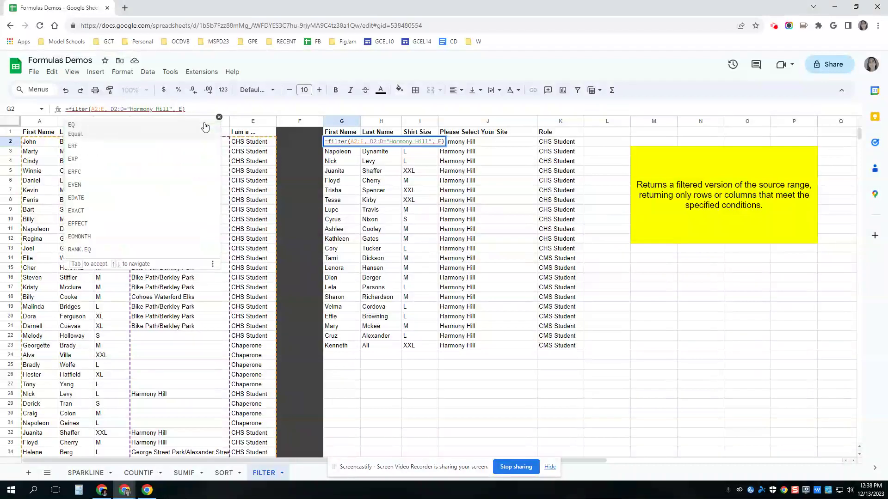
type("2:E")
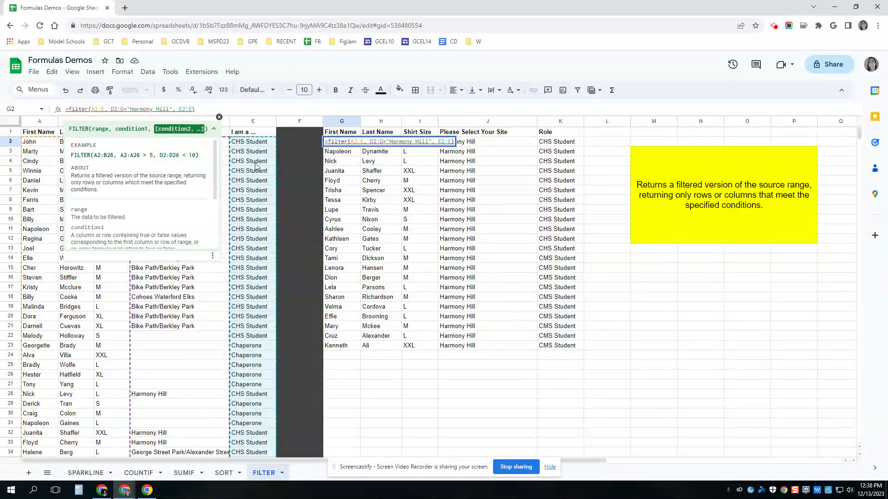
type(",")
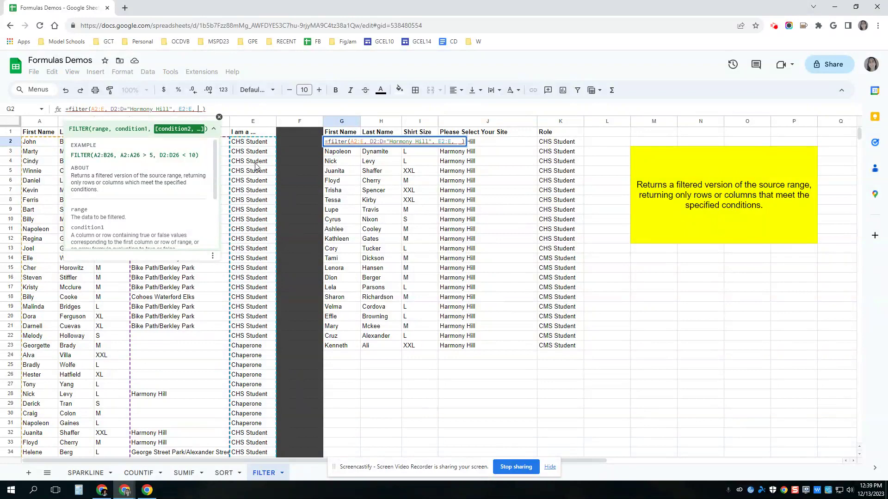
key("BackSpace")
key("BackSpace")
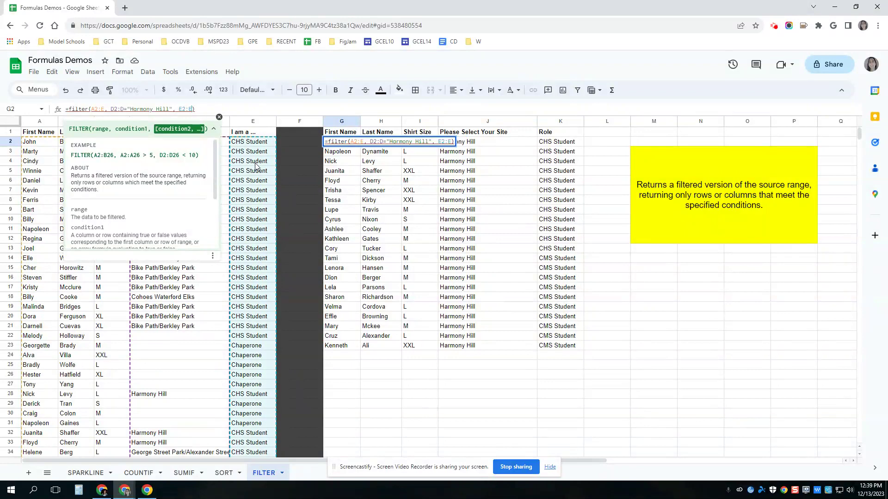
type("=")
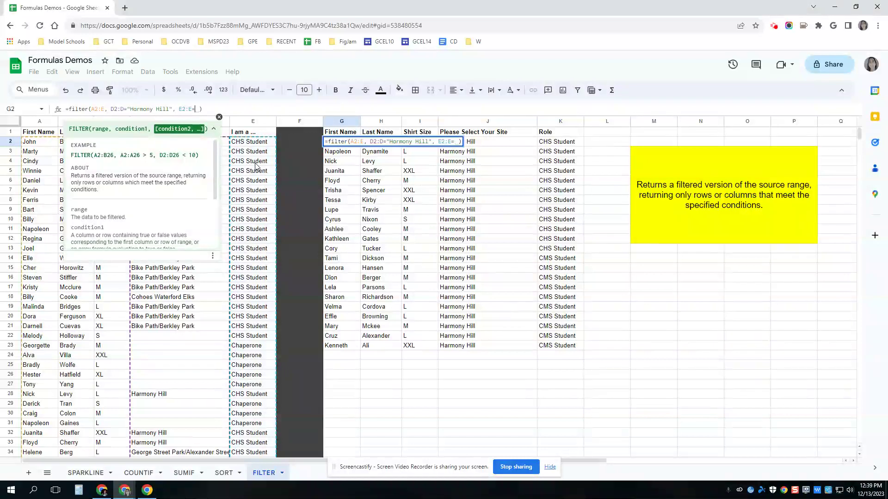
type("\"CHS")
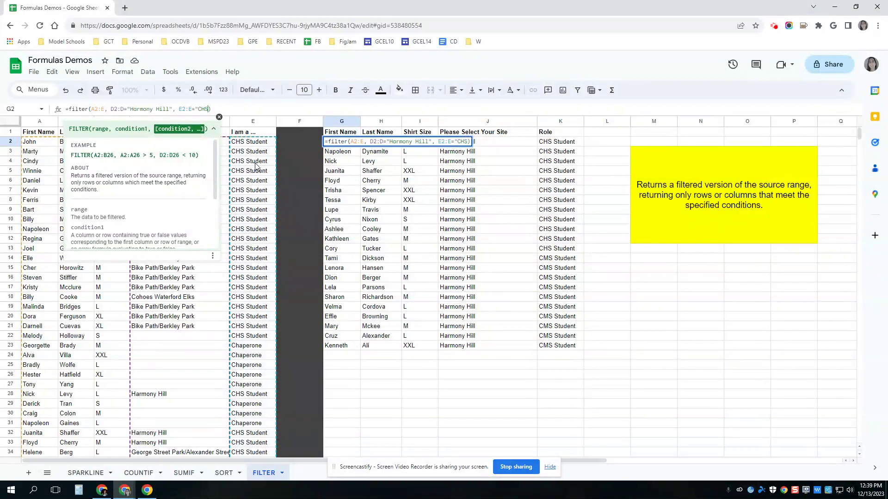
type("T")
key("BackSpace")
type("tudent\"")
key("Return")
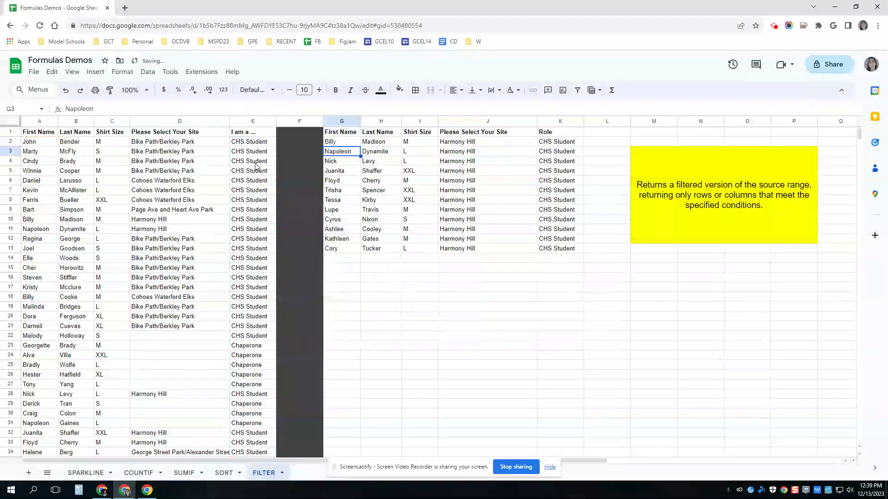